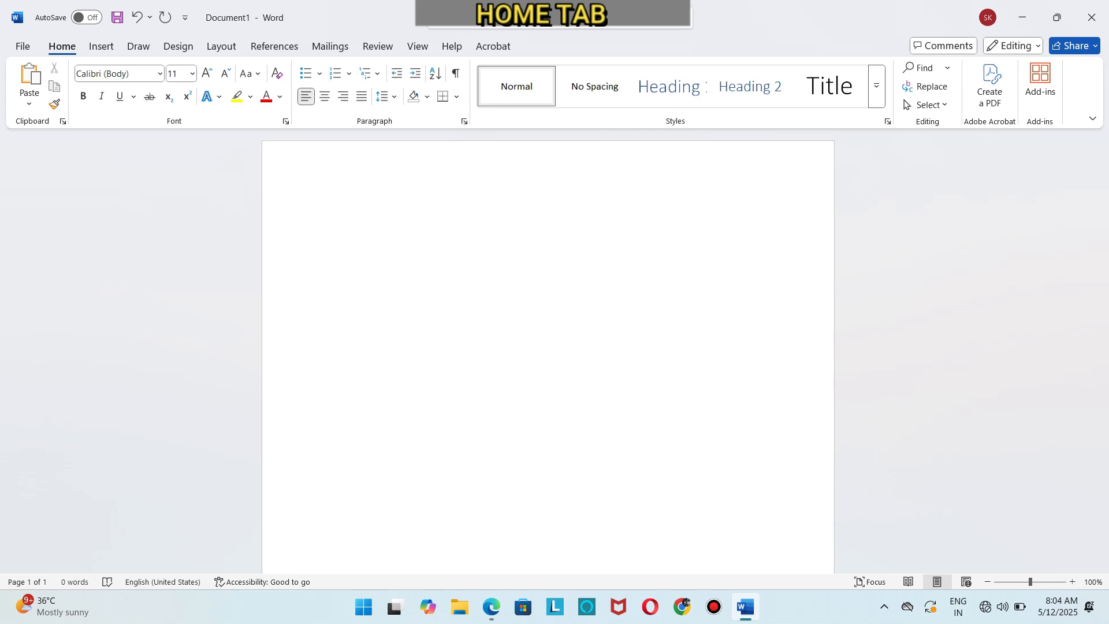
# Generate sample placeholder text in the blank document with the formula =RAND(20).
pyautogui.write('=R')
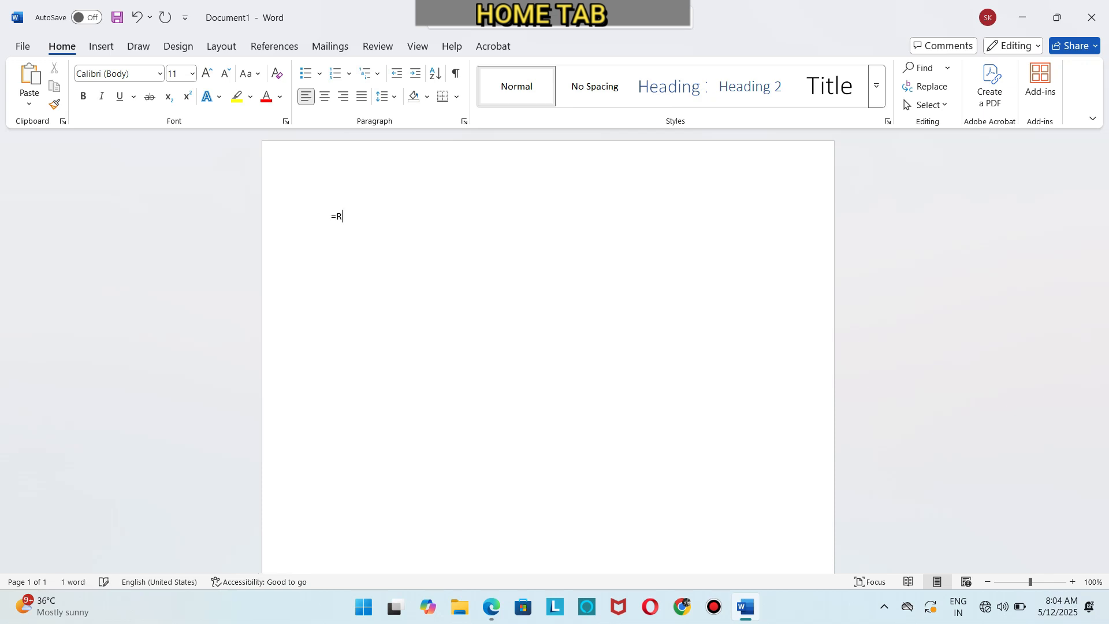
pyautogui.write('AND')
pyautogui.write('(20)')
pyautogui.press('Return')
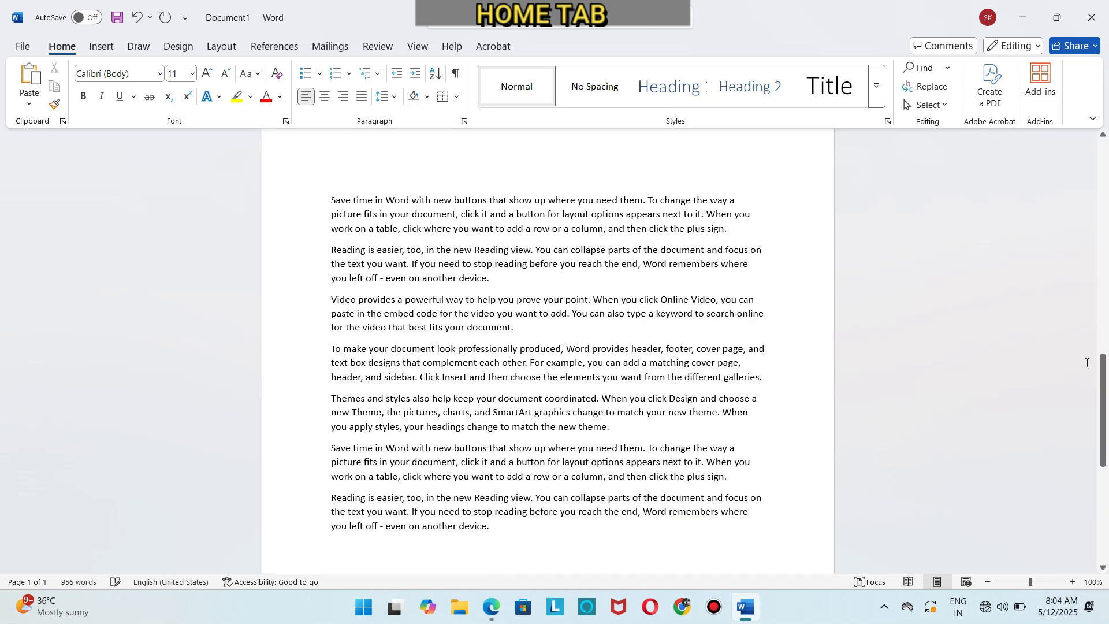
# Copy the first paragraph's text without its final period and paste it on a new line directly below that paragraph.
pyautogui.moveTo(1104, 380); pyautogui.dragTo(1104, 133)
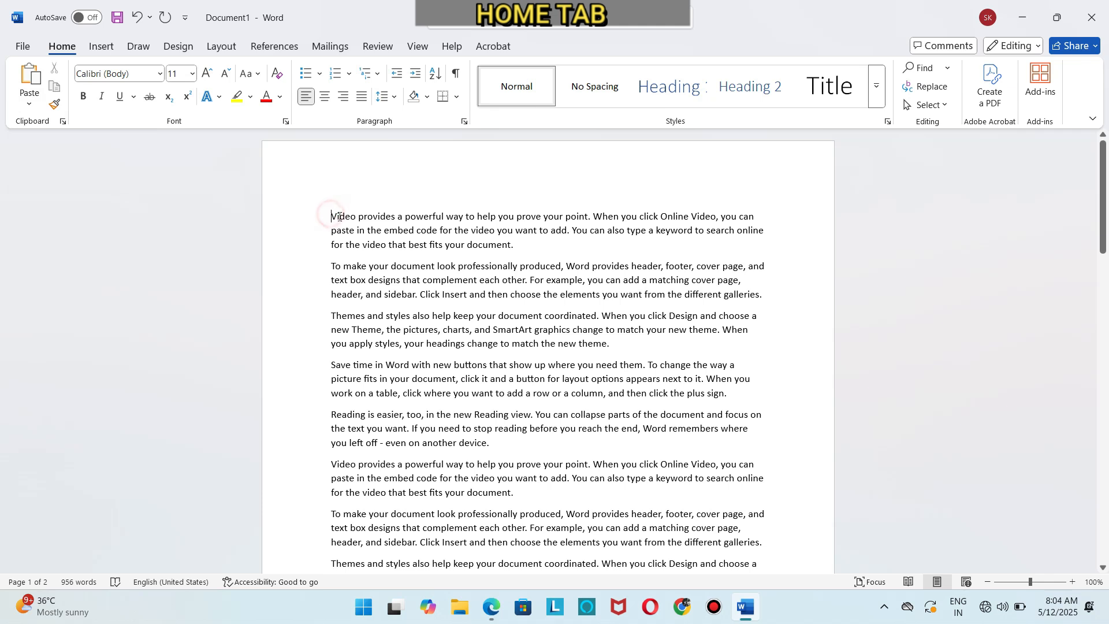
pyautogui.moveTo(331, 216); pyautogui.dragTo(497, 250)
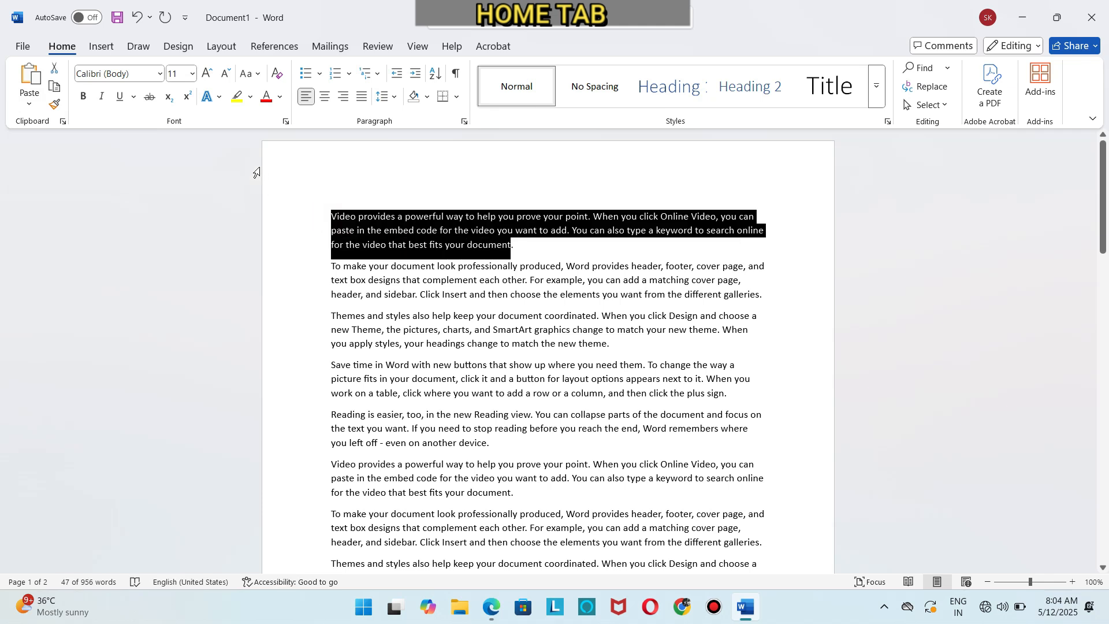
pyautogui.click(55, 87)
pyautogui.click(519, 245)
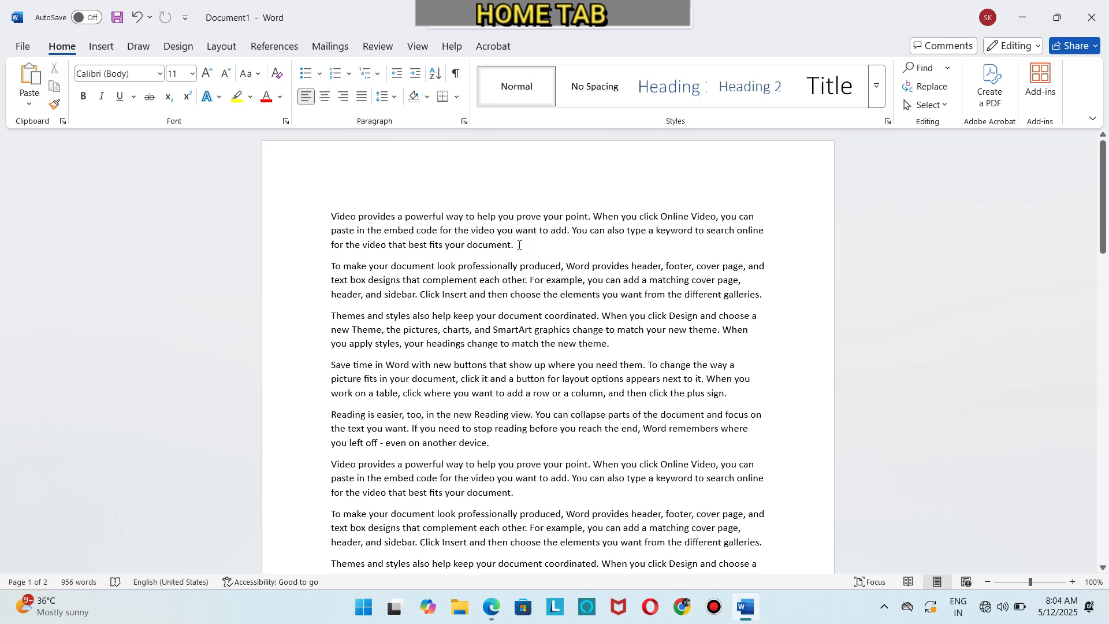
pyautogui.press('Return')
pyautogui.press('Return')
pyautogui.press('BackSpace')
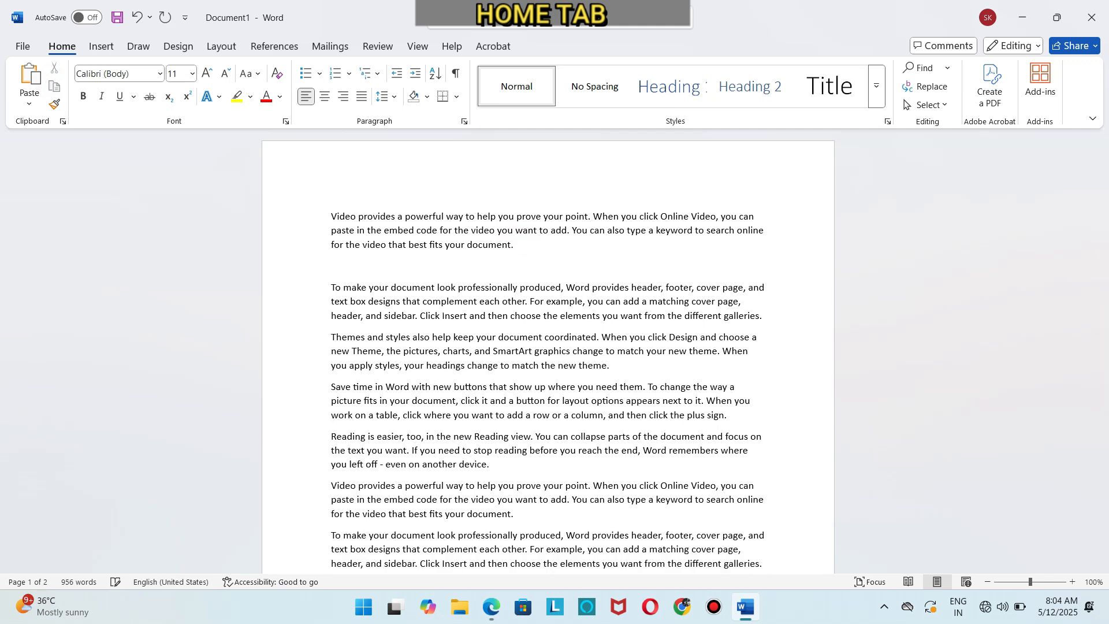
pyautogui.click(32, 78)
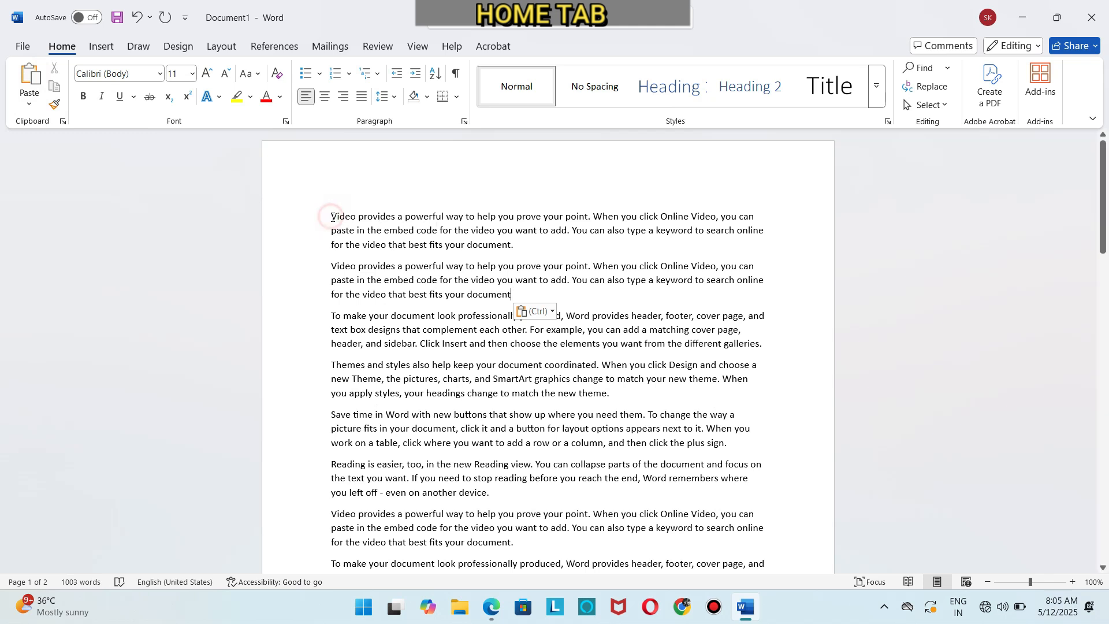
# Cut the text of the first paragraph, leaving its final period.
pyautogui.moveTo(331, 217); pyautogui.dragTo(512, 245)
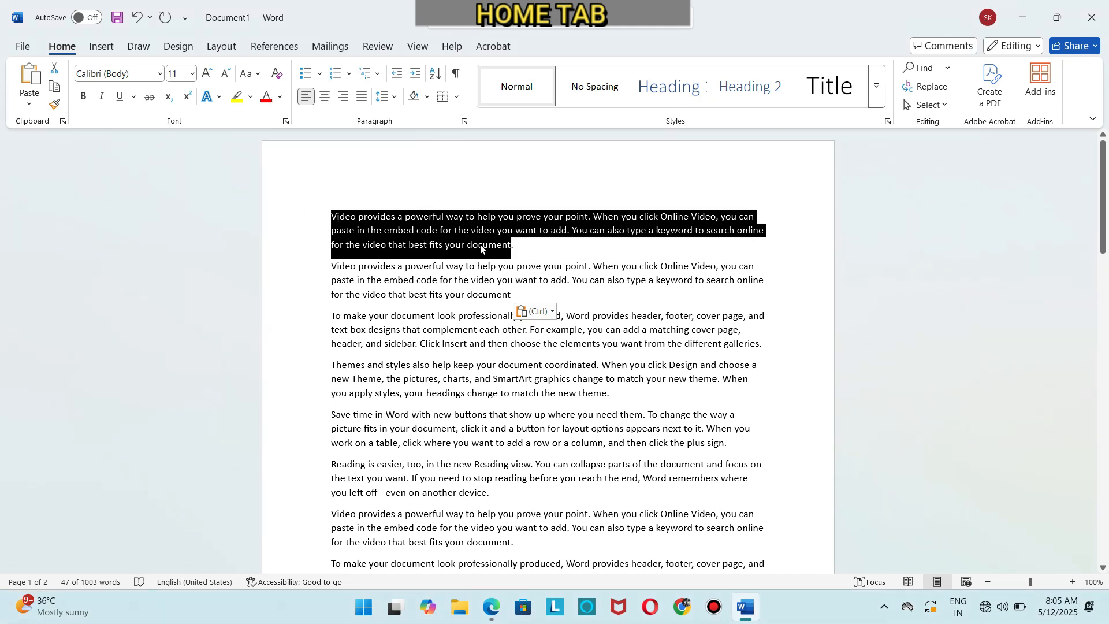
pyautogui.click(55, 72)
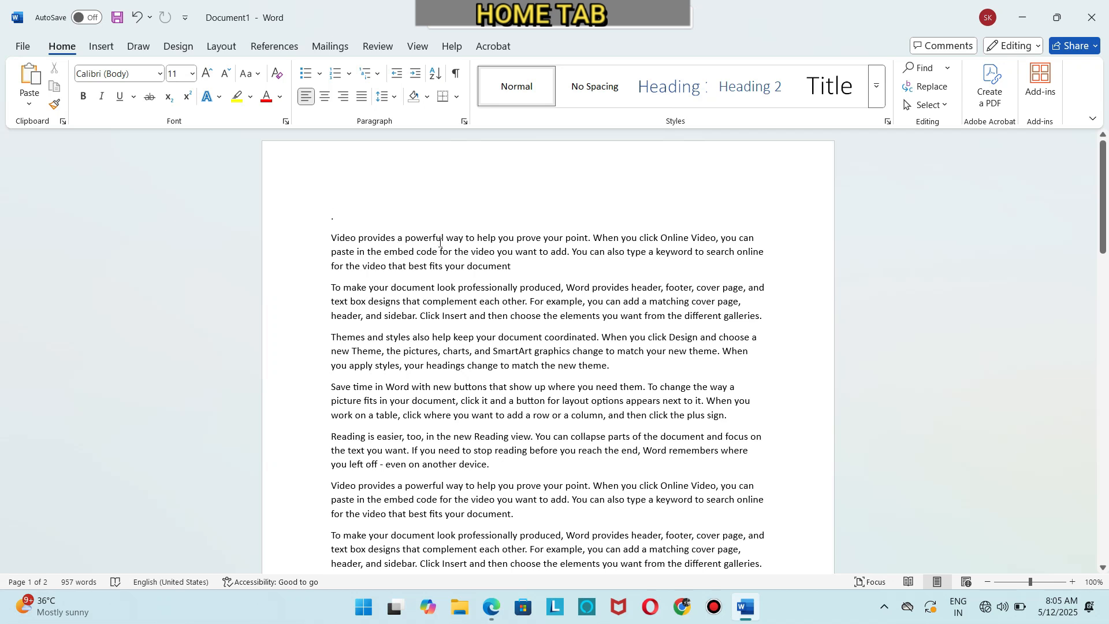
pyautogui.click(334, 227)
# Change the font of the first "Video provides" paragraph to Algerian.
pyautogui.moveTo(330, 239); pyautogui.dragTo(500, 263)
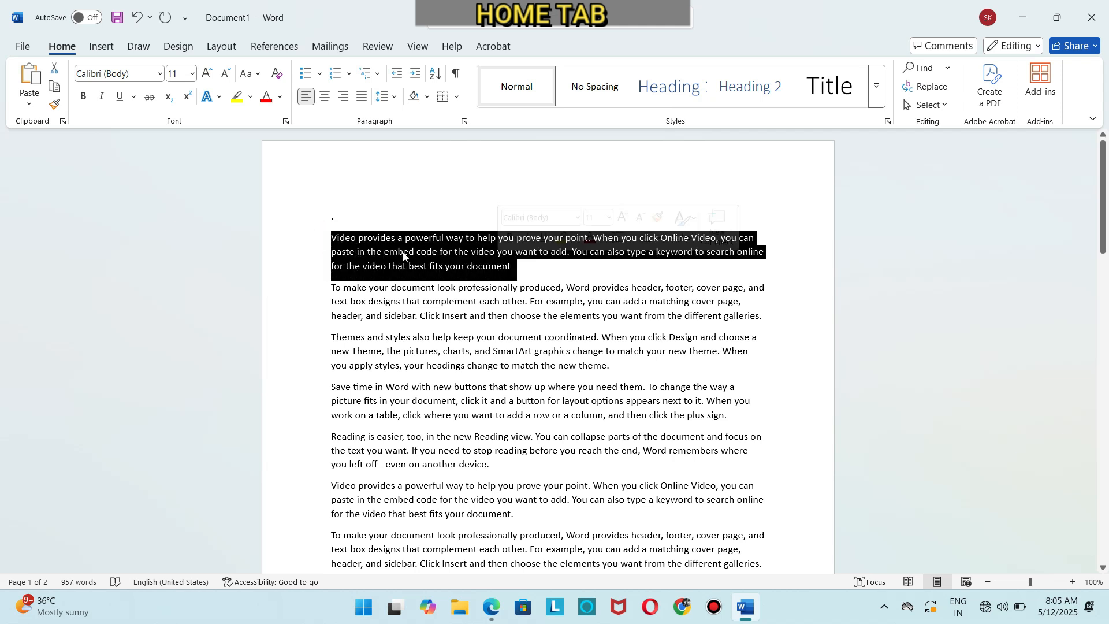
pyautogui.click(160, 75)
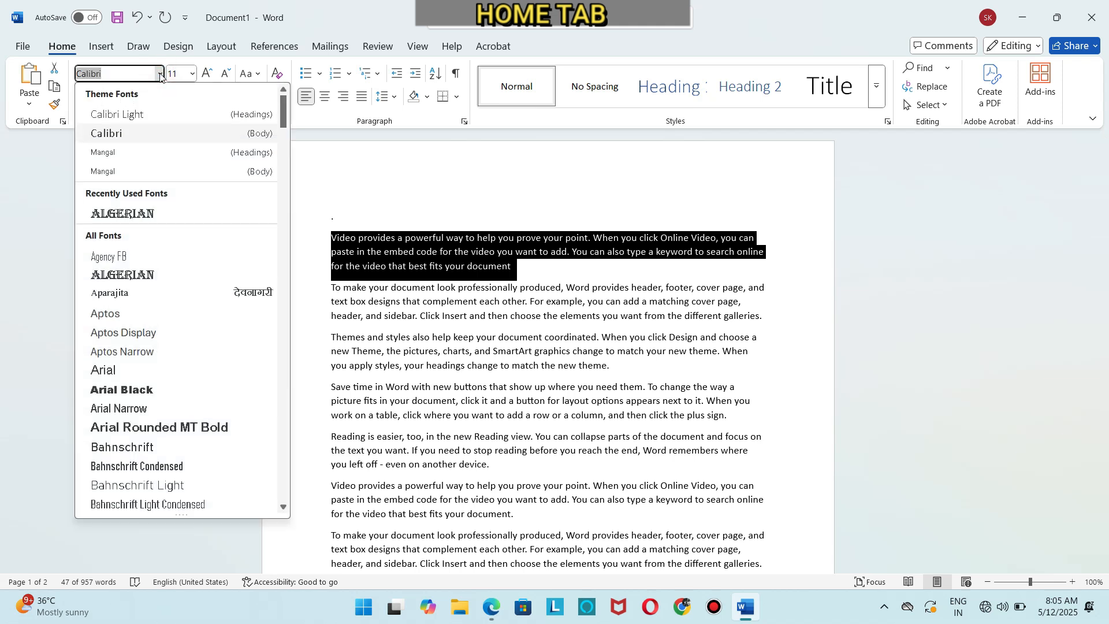
pyautogui.click(390, 199)
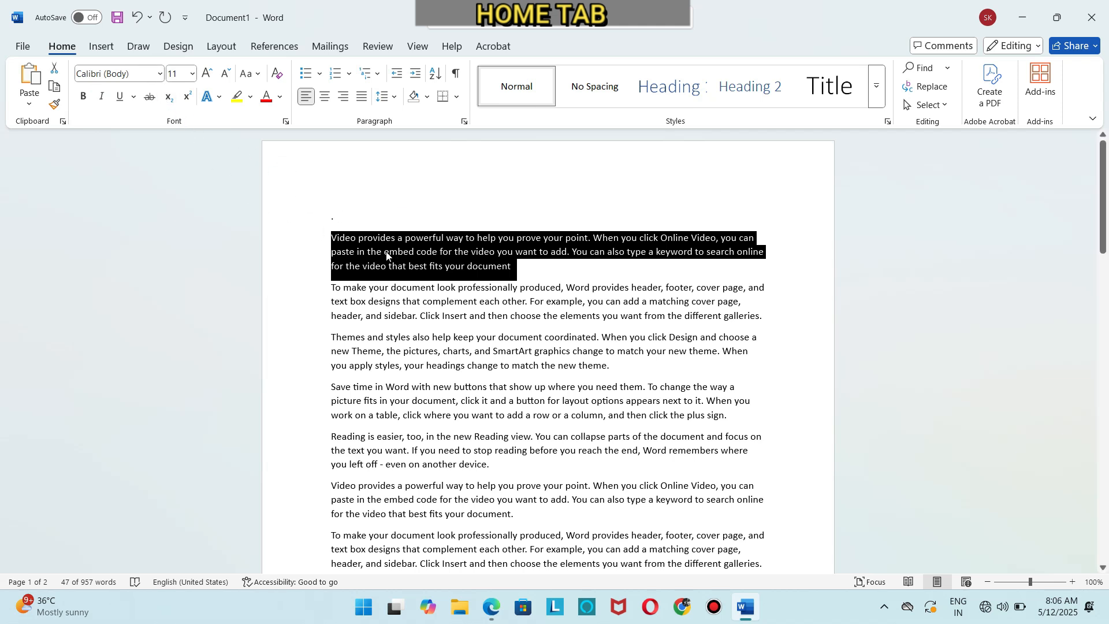
pyautogui.click(160, 74)
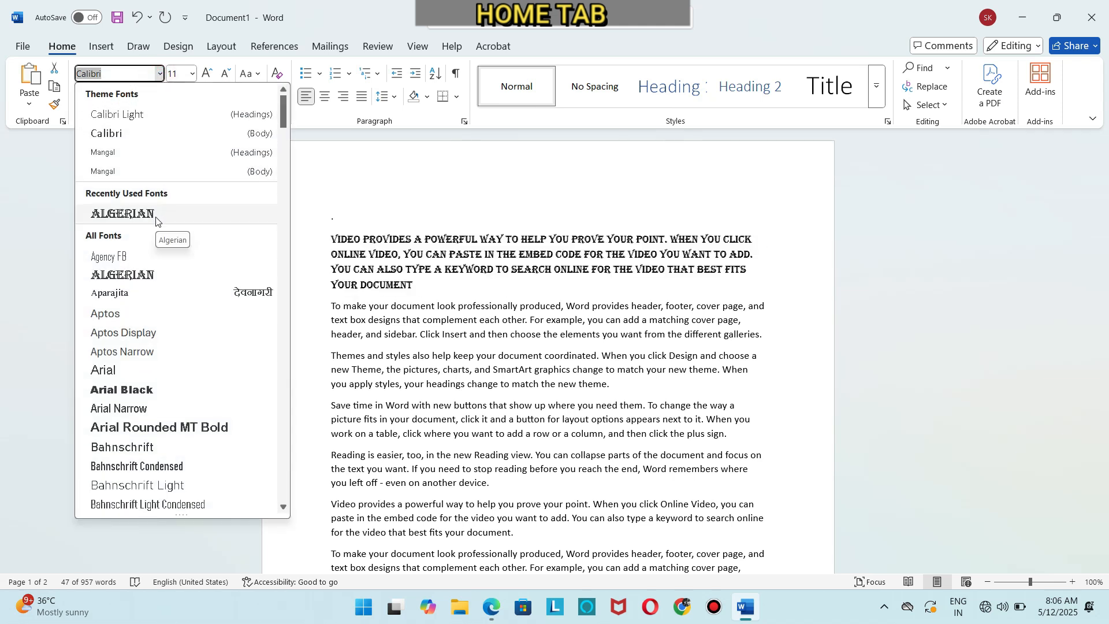
pyautogui.click(156, 214)
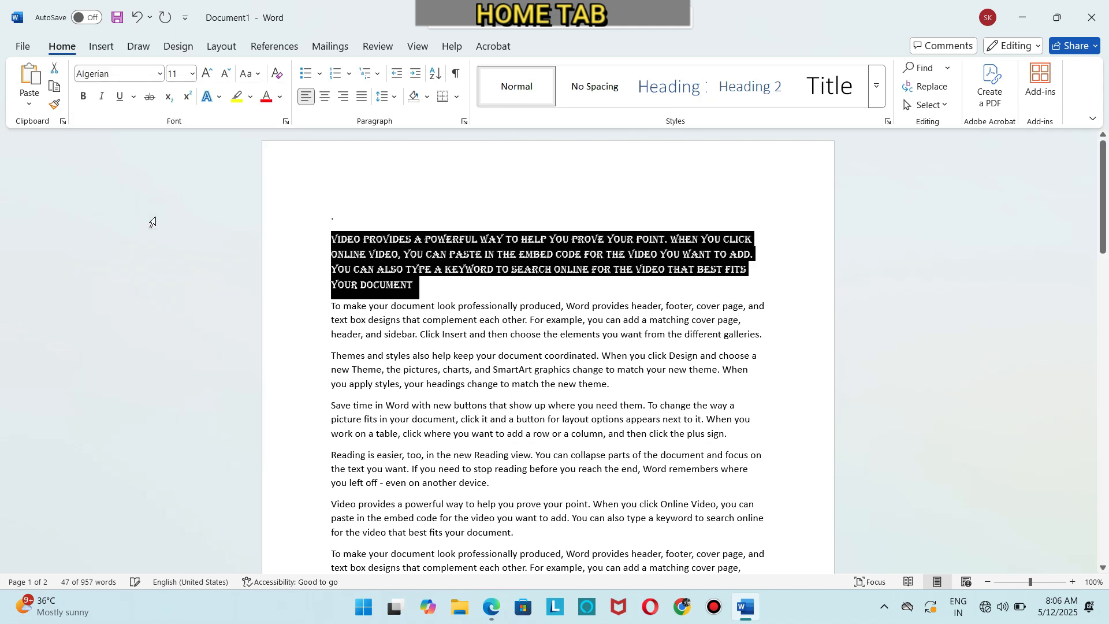
pyautogui.click(445, 289)
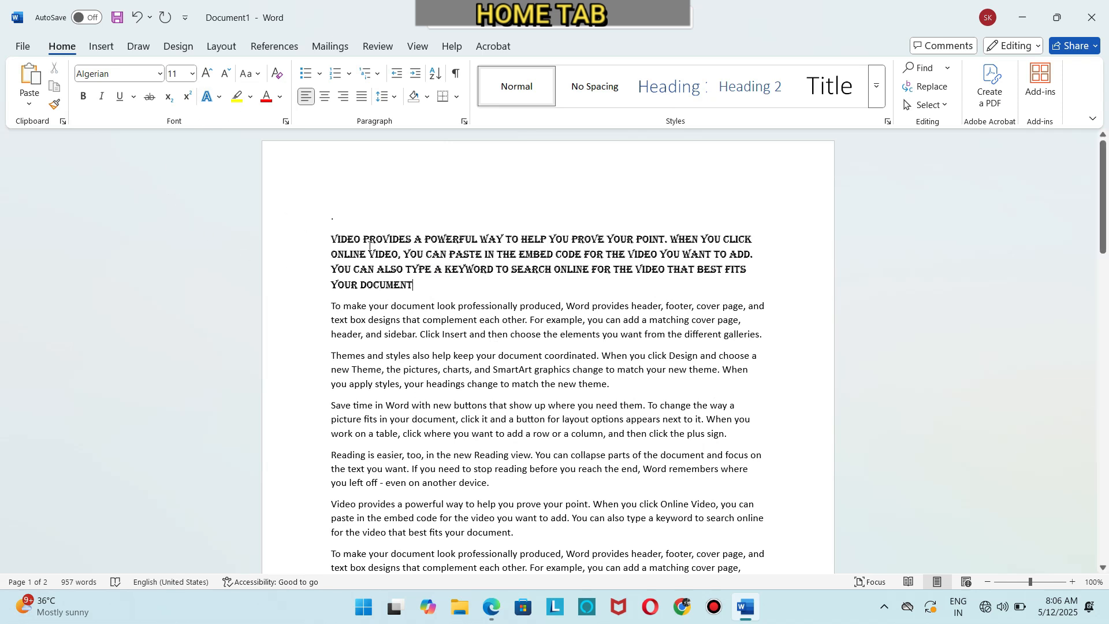
# Set the font size of the first "To make your document look professionally produced" paragraph to 20.
pyautogui.moveTo(331, 305); pyautogui.dragTo(772, 345)
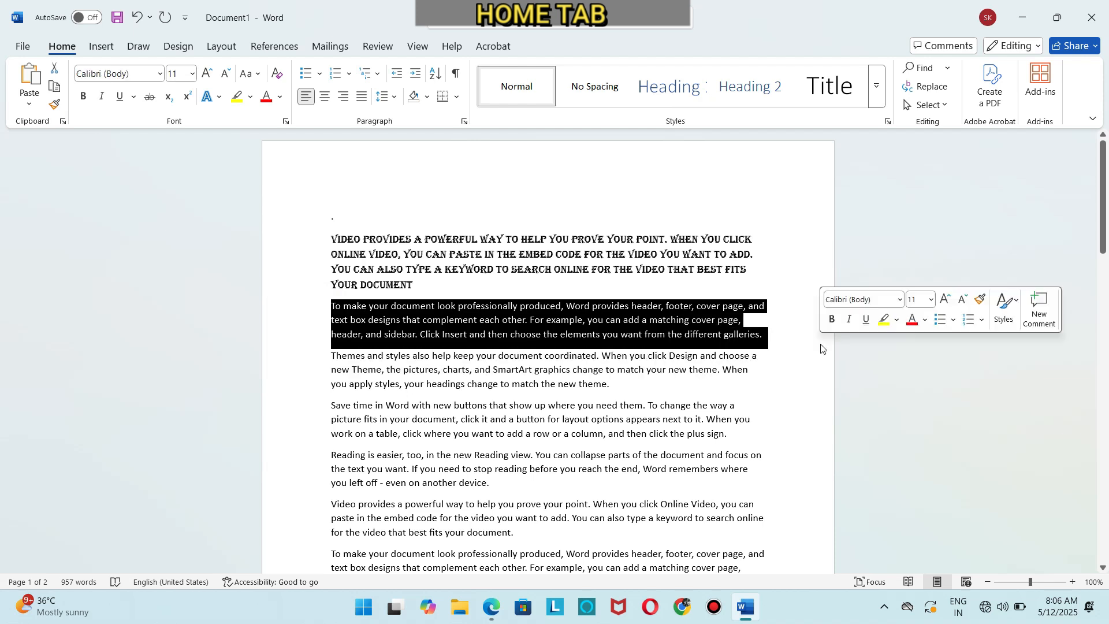
pyautogui.click(192, 74)
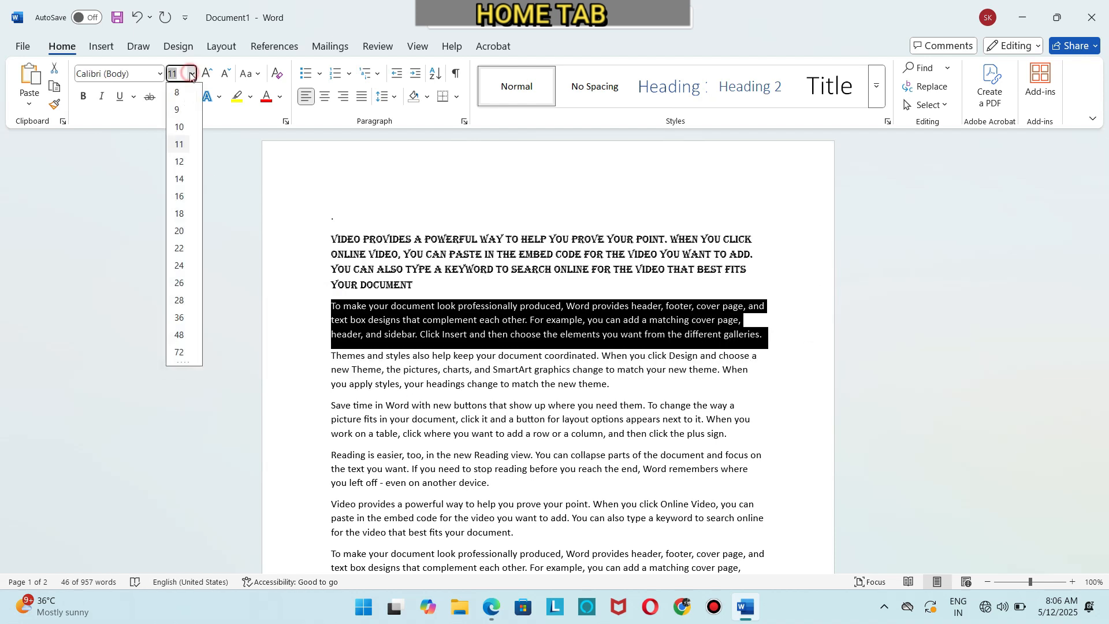
pyautogui.click(177, 232)
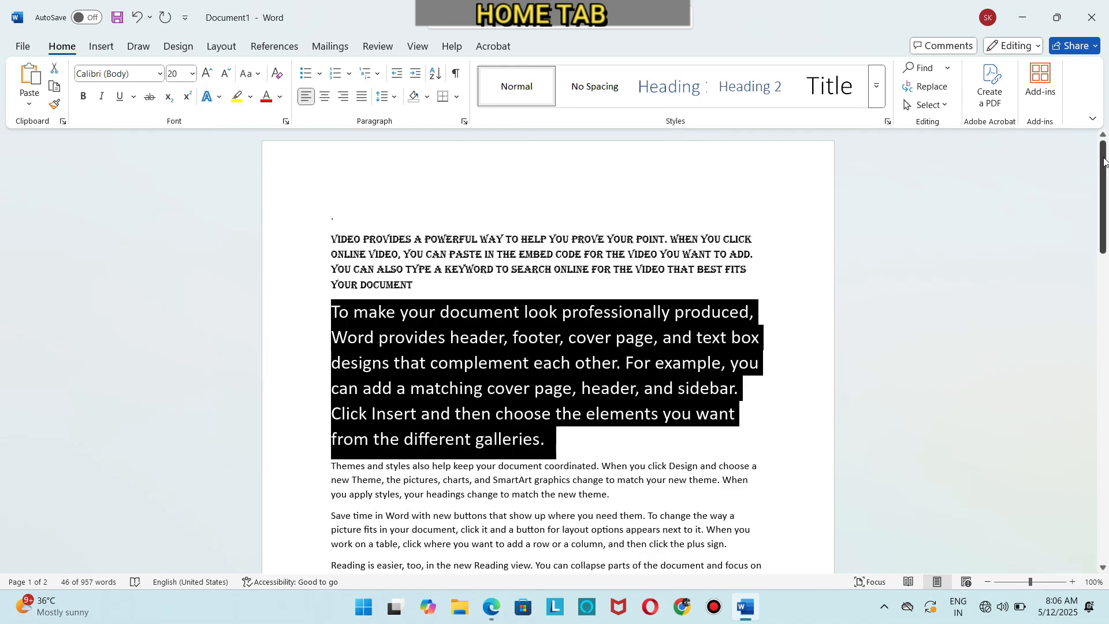
pyautogui.moveTo(1104, 162); pyautogui.dragTo(1104, 221)
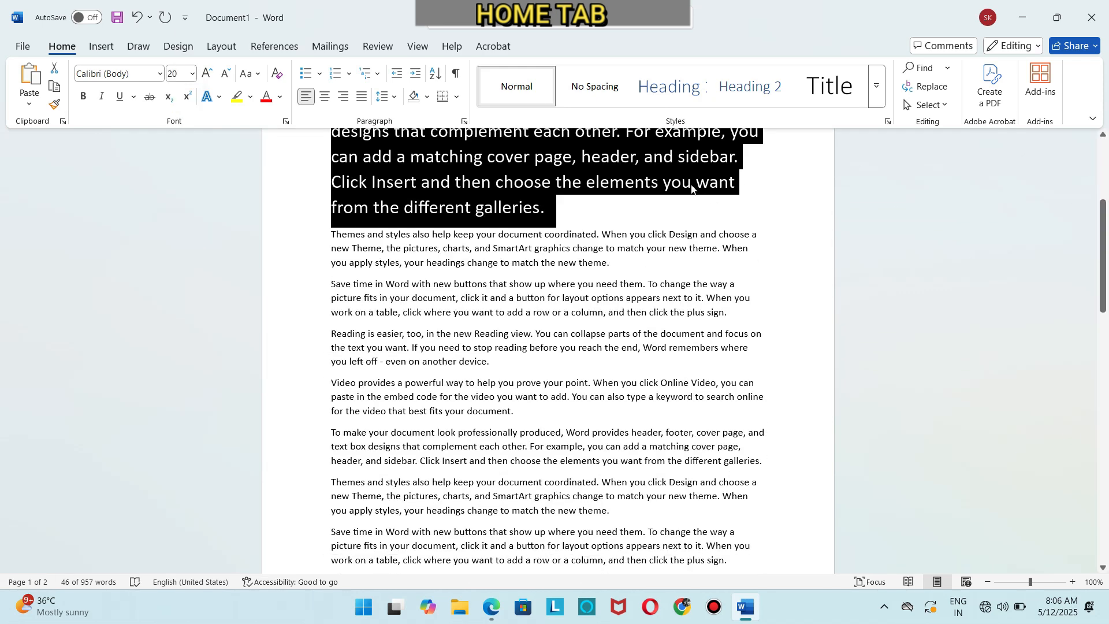
pyautogui.click(564, 221)
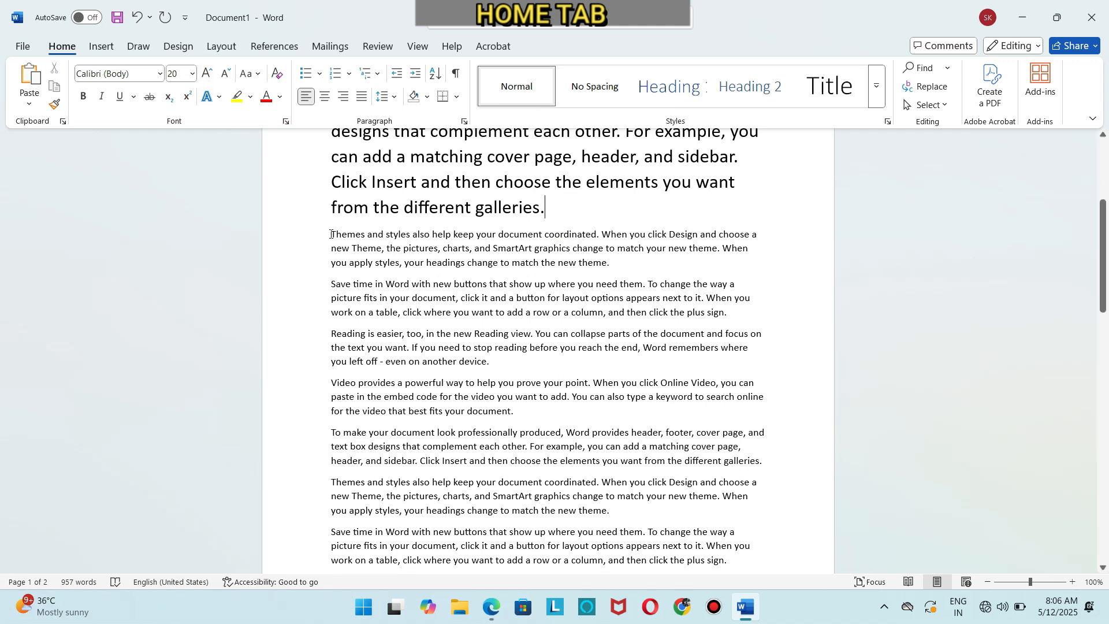
# Enlarge the first "Themes and styles" paragraph to size 20 in increments with Increase Font Size.
pyautogui.moveTo(331, 234); pyautogui.dragTo(607, 264)
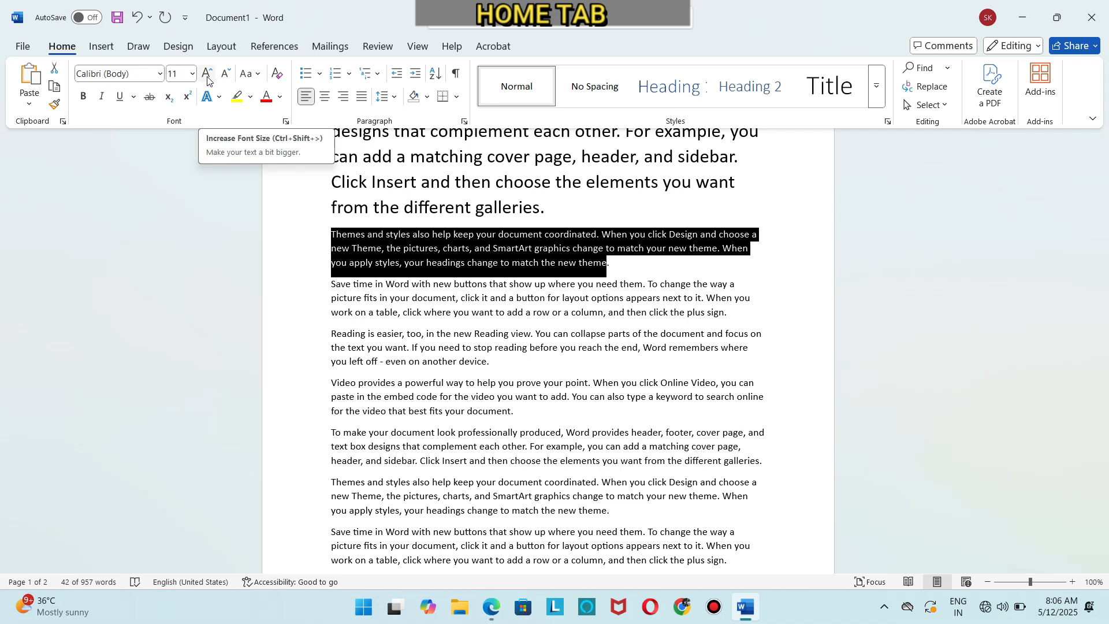
pyautogui.click(207, 74)
pyautogui.click(207, 74)
pyautogui.click(207, 74)
pyautogui.click(207, 73)
pyautogui.click(208, 73)
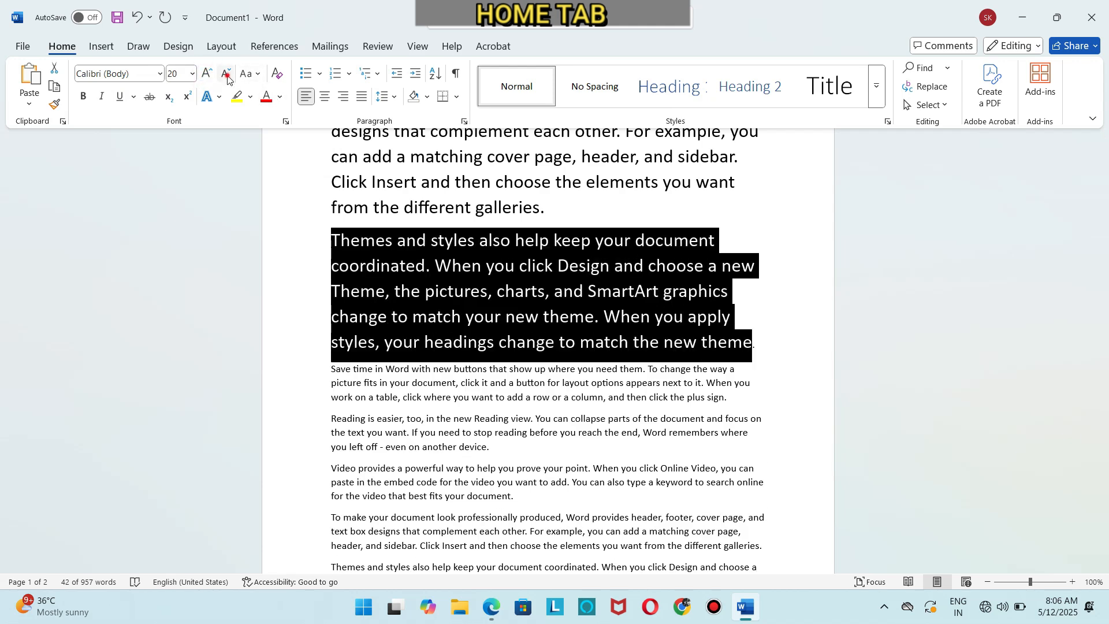
# Reduce the same "Themes and styles" paragraph to size 9 in increments with Decrease Font Size.
pyautogui.click(227, 74)
pyautogui.click(227, 74)
pyautogui.click(227, 73)
pyautogui.click(227, 73)
pyautogui.click(227, 73)
pyautogui.click(227, 74)
pyautogui.click(227, 74)
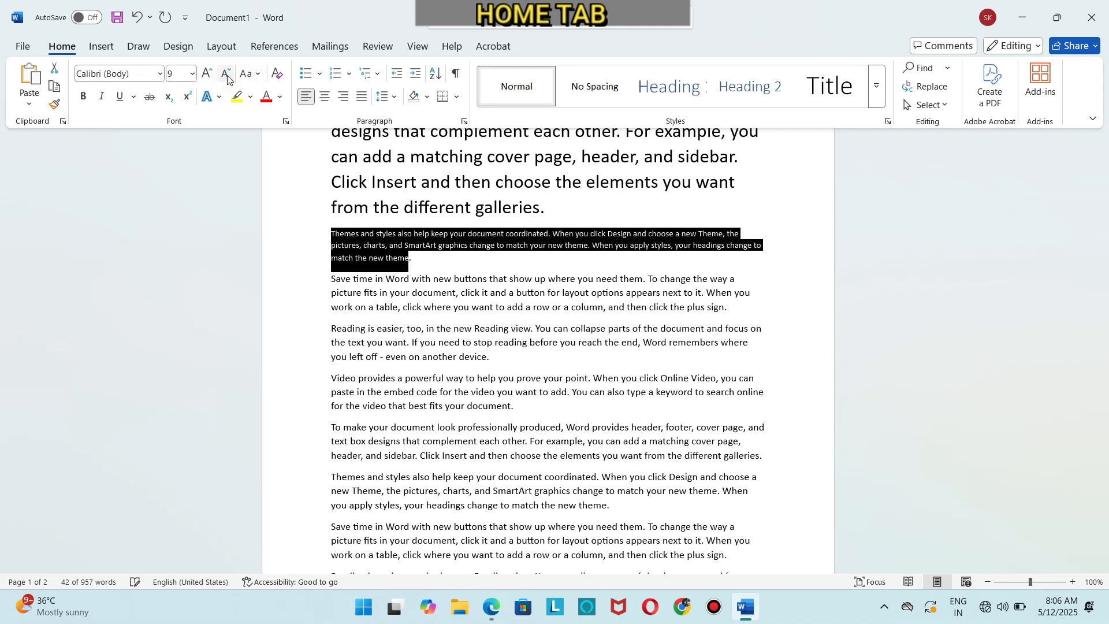
pyautogui.click(452, 279)
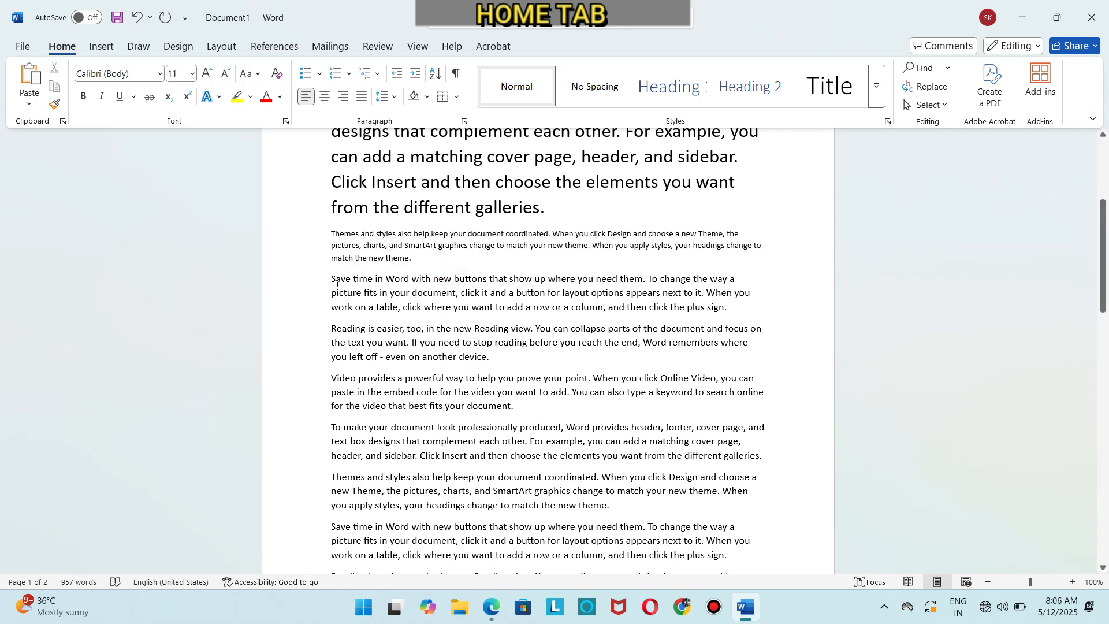
# Make the first "Save time in Word" paragraph bold and italic.
pyautogui.moveTo(334, 279); pyautogui.dragTo(769, 315)
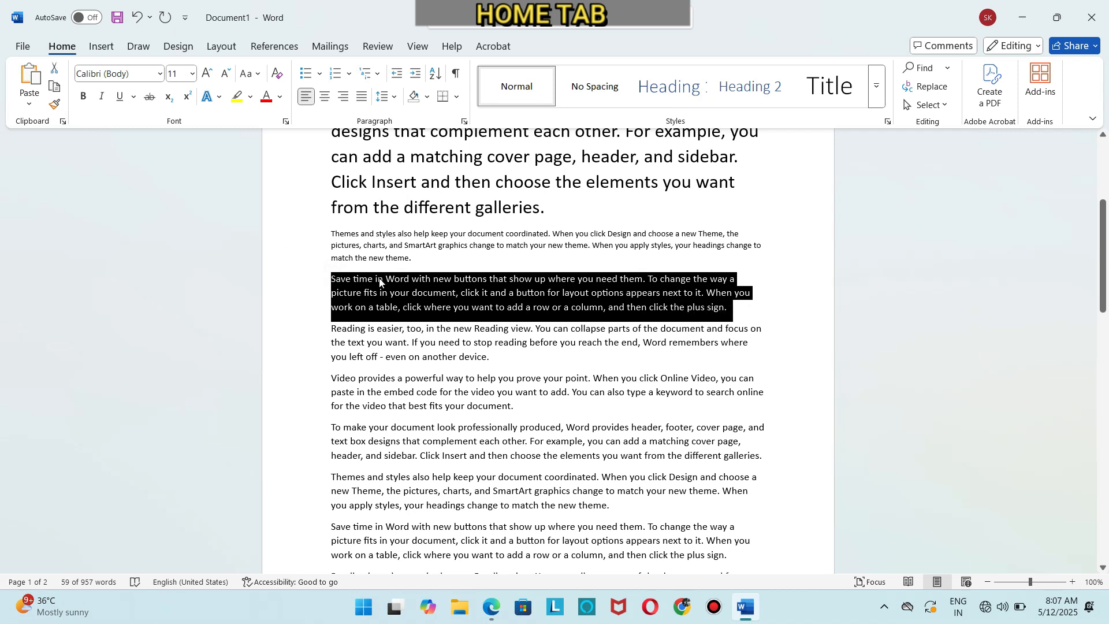
pyautogui.click(84, 98)
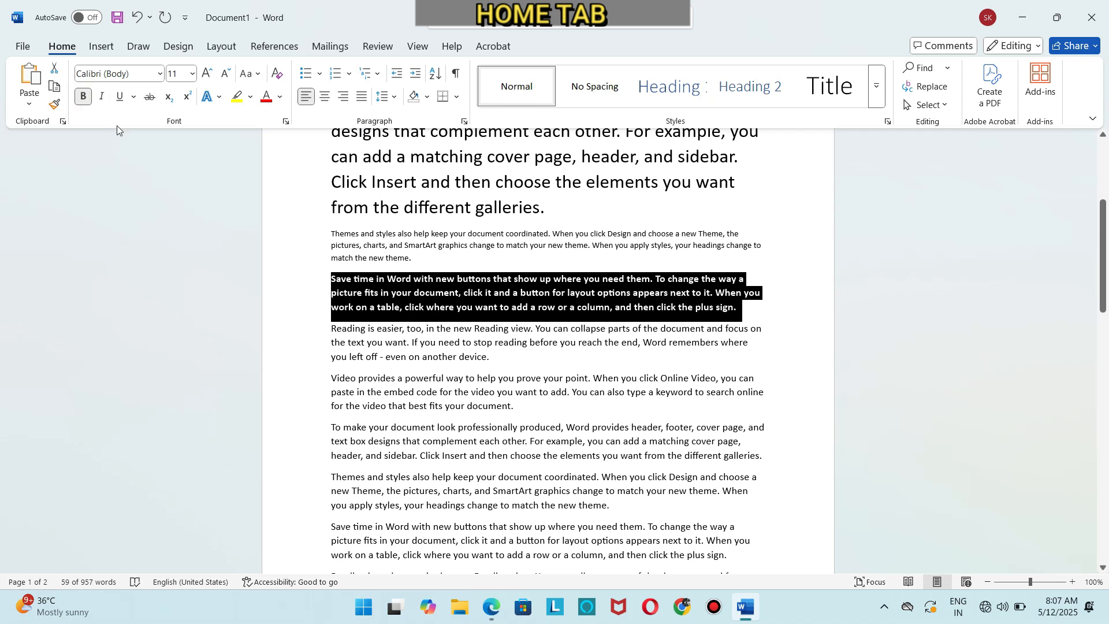
pyautogui.click(102, 97)
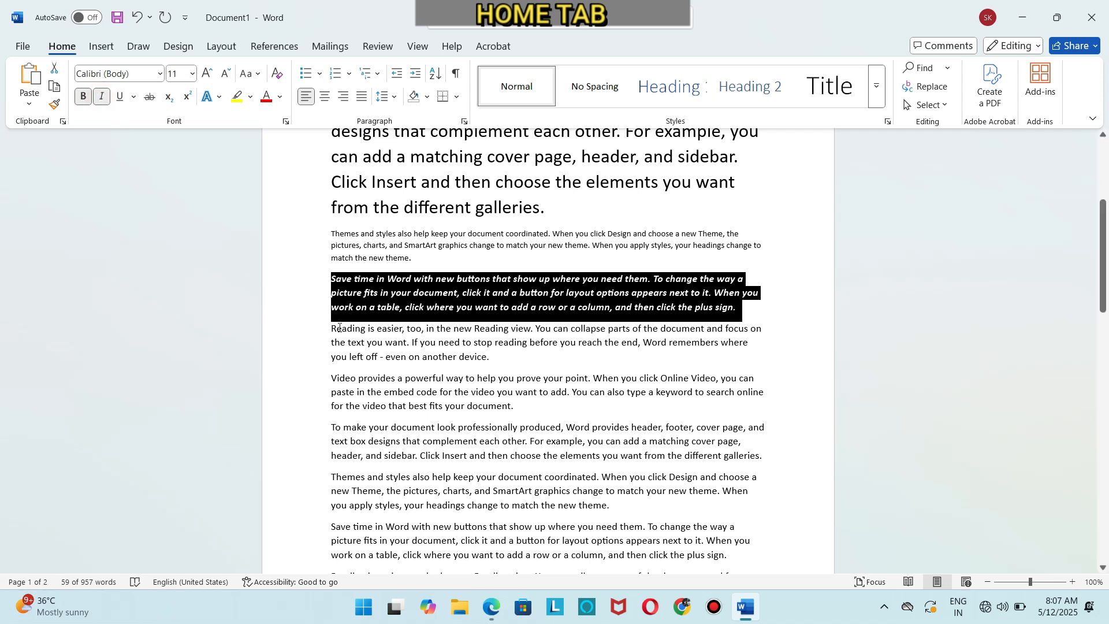
# Underline the "Reading is easier" paragraph directly below the bold italic one.
pyautogui.moveTo(333, 330); pyautogui.dragTo(479, 358)
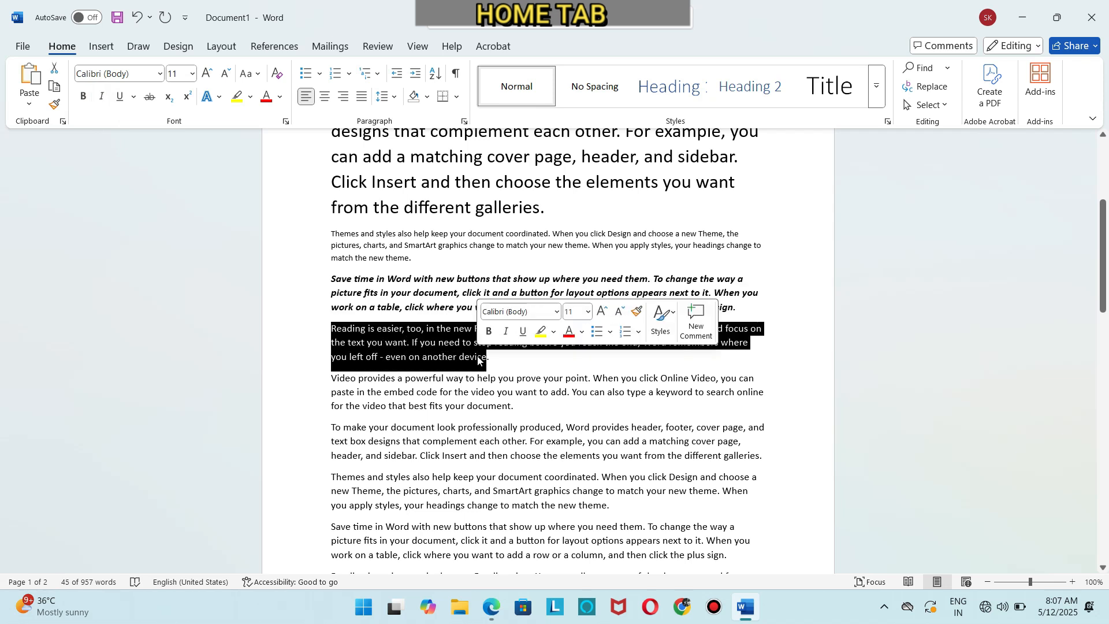
pyautogui.click(120, 99)
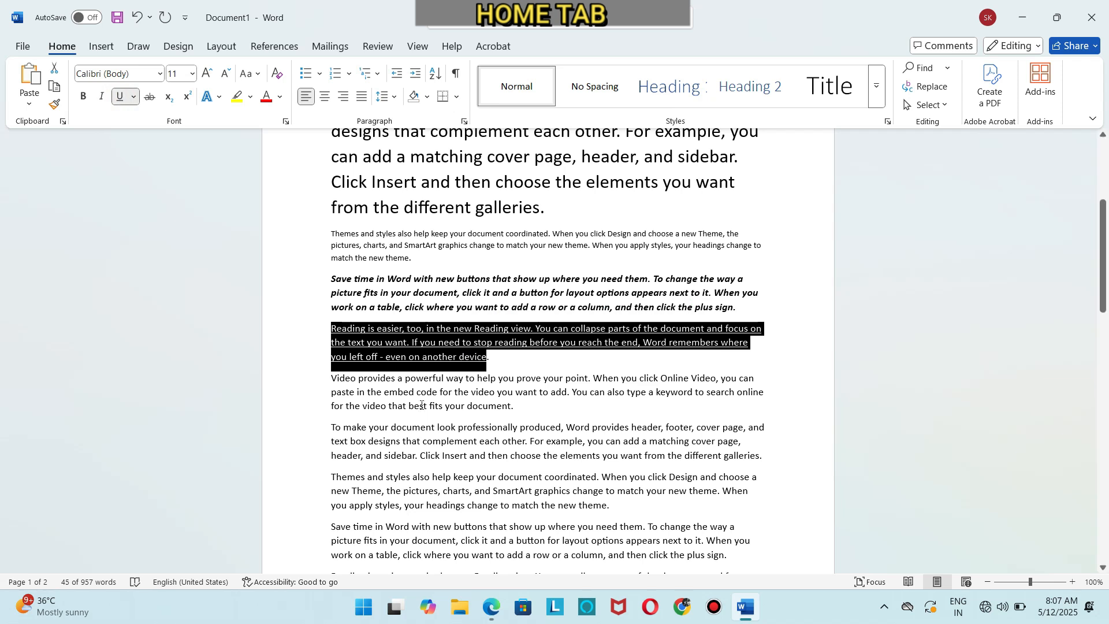
pyautogui.click(496, 369)
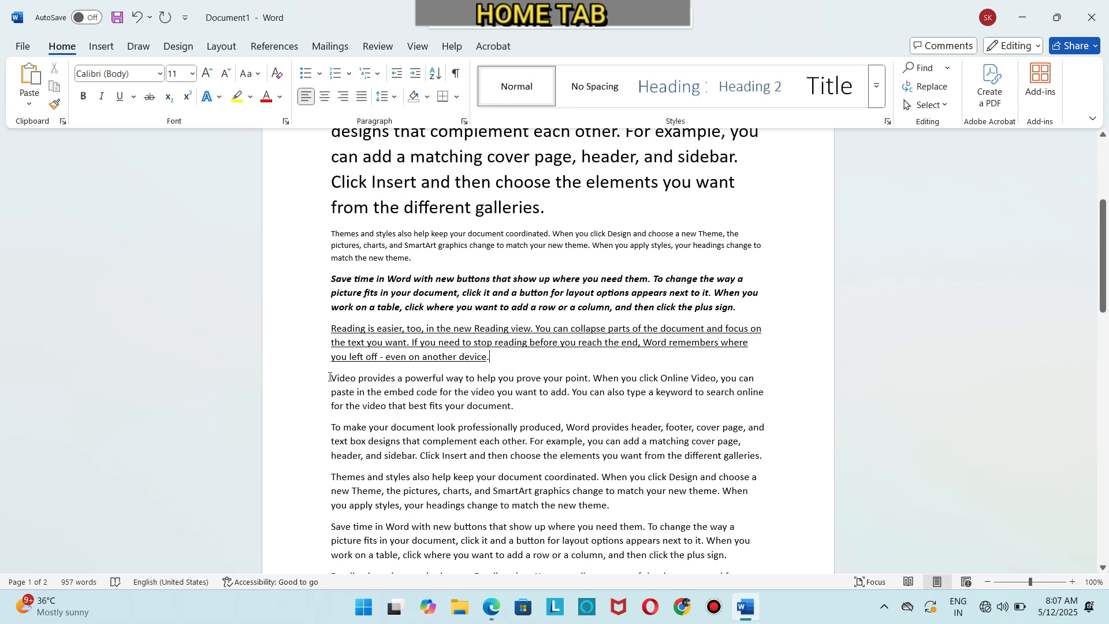
# Apply strikethrough to the "Video provides" paragraph directly below the underlined one.
pyautogui.moveTo(329, 377); pyautogui.dragTo(418, 415)
pyautogui.moveTo(455, 415); pyautogui.dragTo(510, 410)
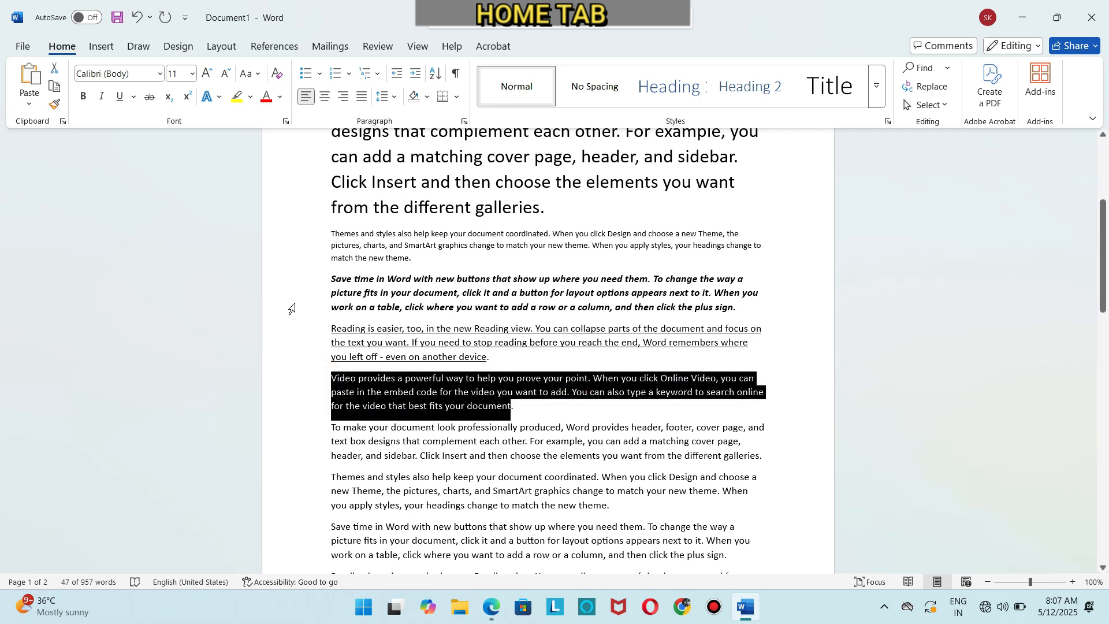
pyautogui.click(149, 98)
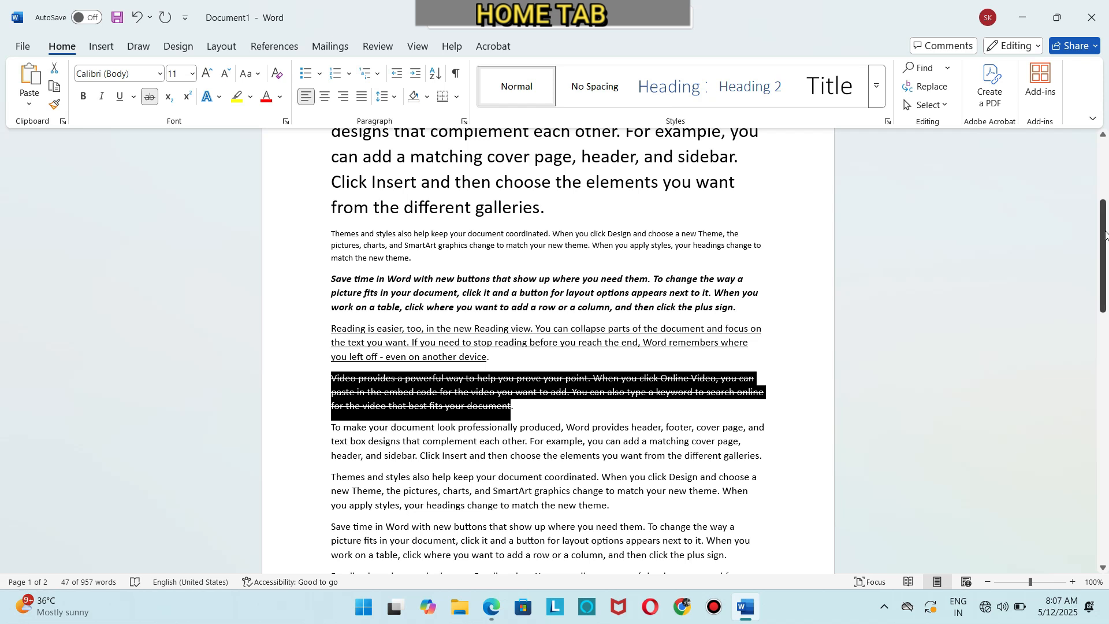
pyautogui.moveTo(1105, 233); pyautogui.dragTo(1105, 273)
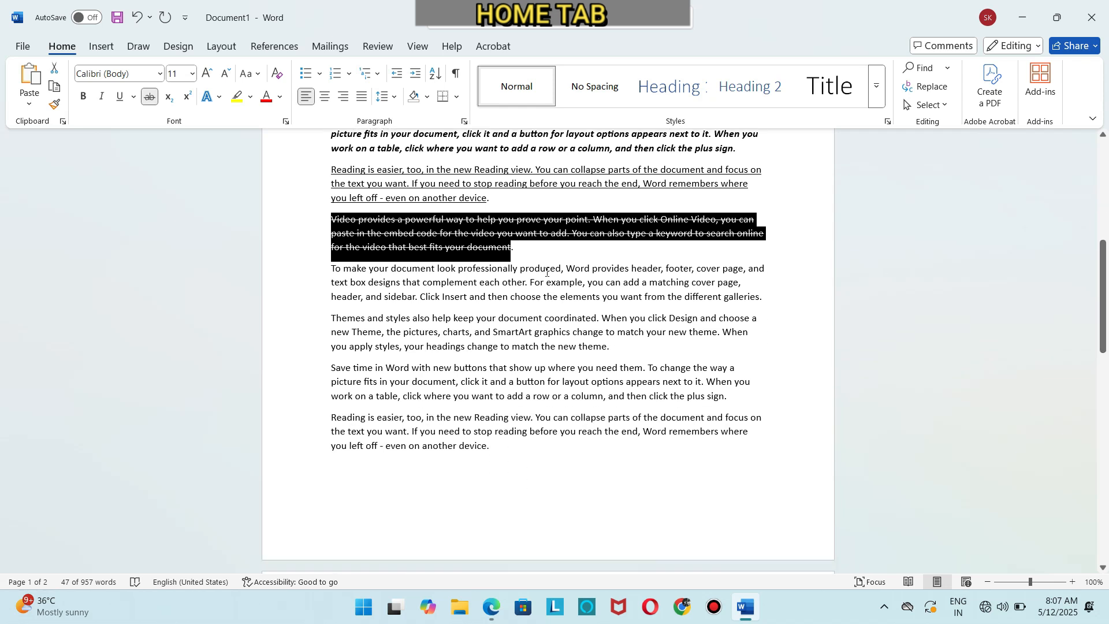
pyautogui.click(524, 256)
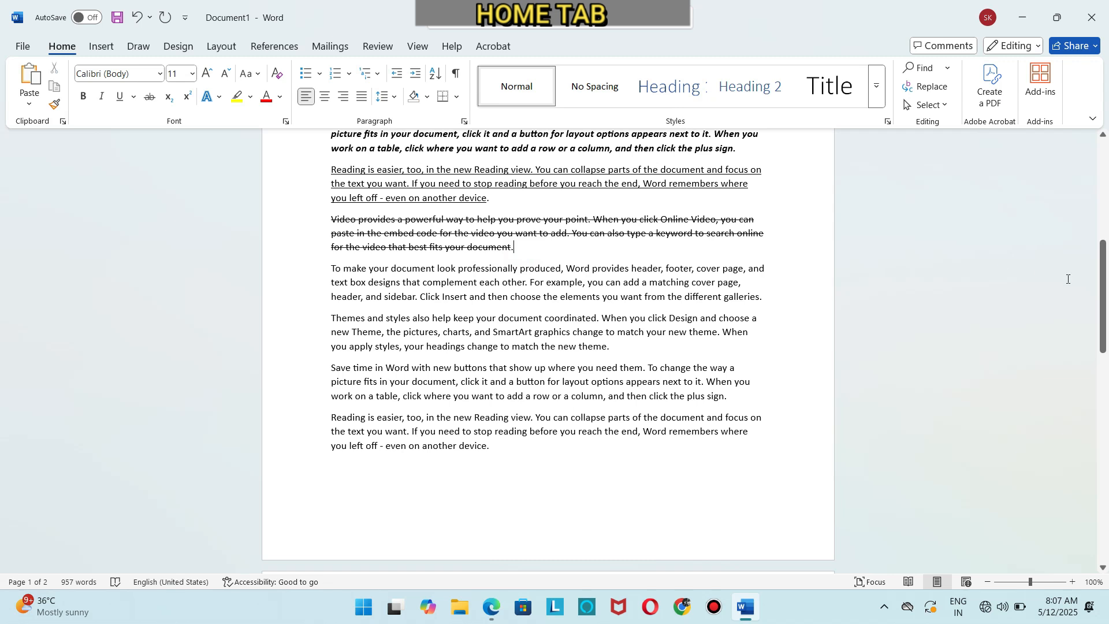
# Insert a page break after the last "Reading is easier" paragraph on the first page.
pyautogui.click(516, 450)
pyautogui.hotkey('ctrl', 'Return')
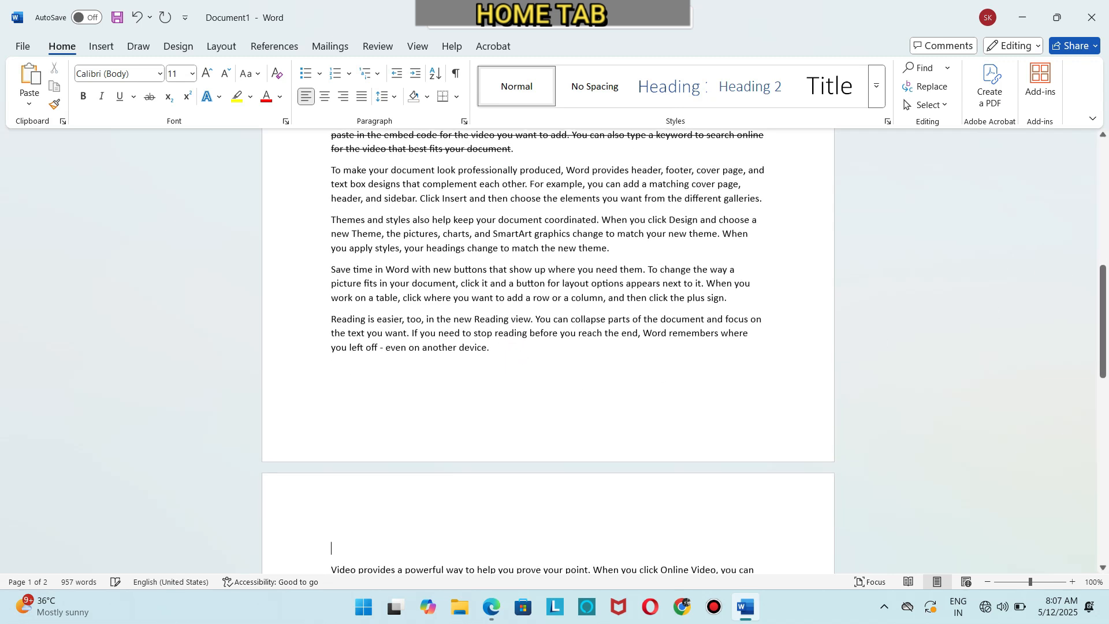
# Add blank lines above the "Video provides" paragraph at the top of the second page.
pyautogui.press('BackSpace')
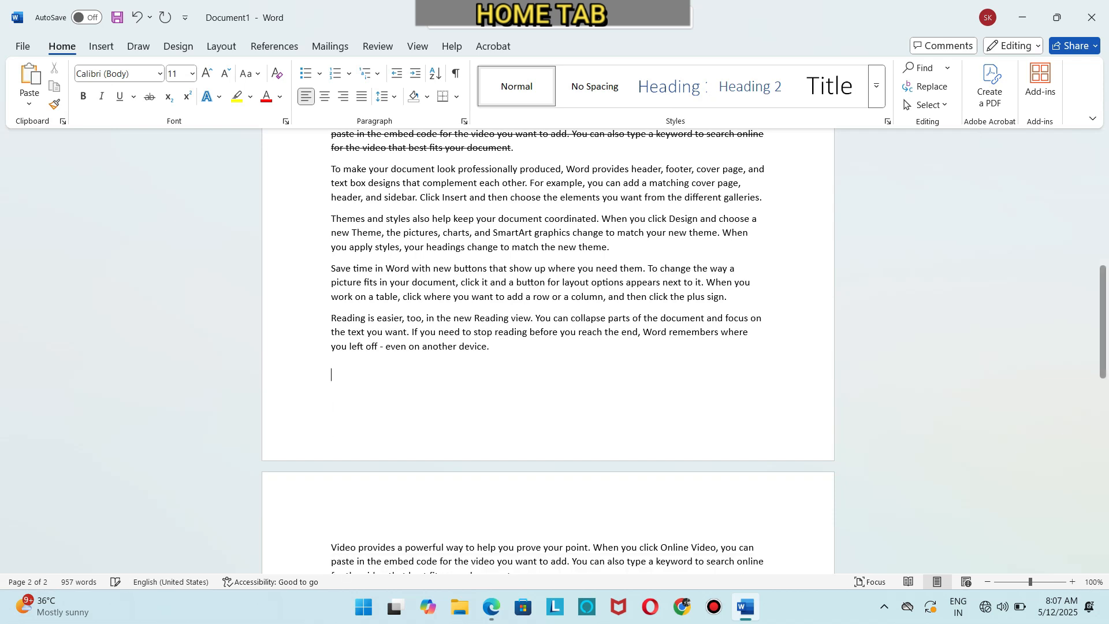
pyautogui.press('Return')
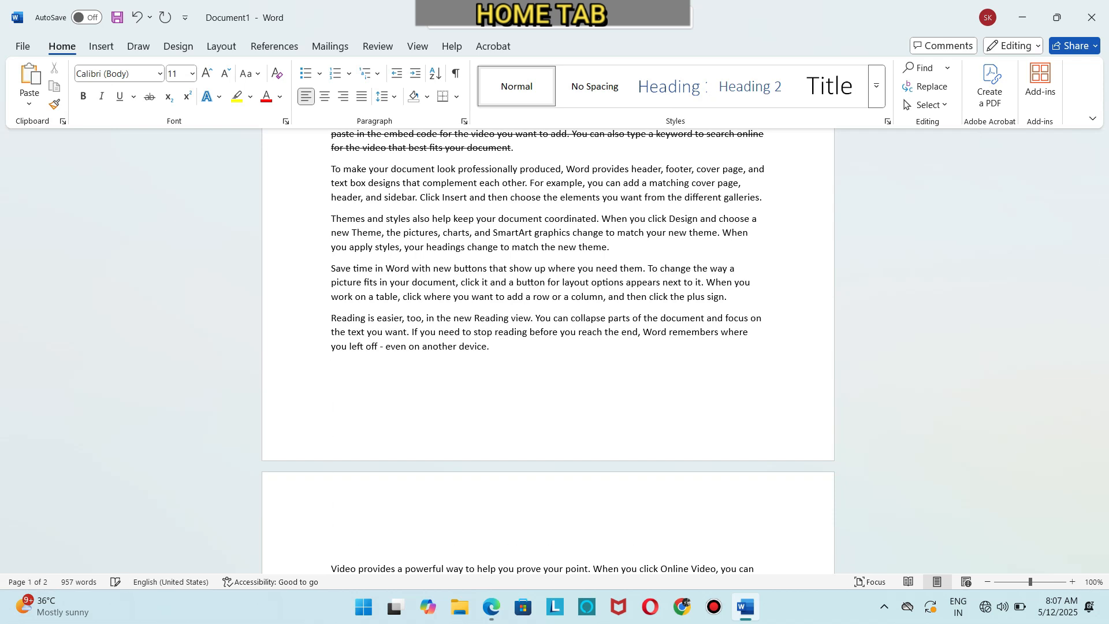
pyautogui.press('BackSpace')
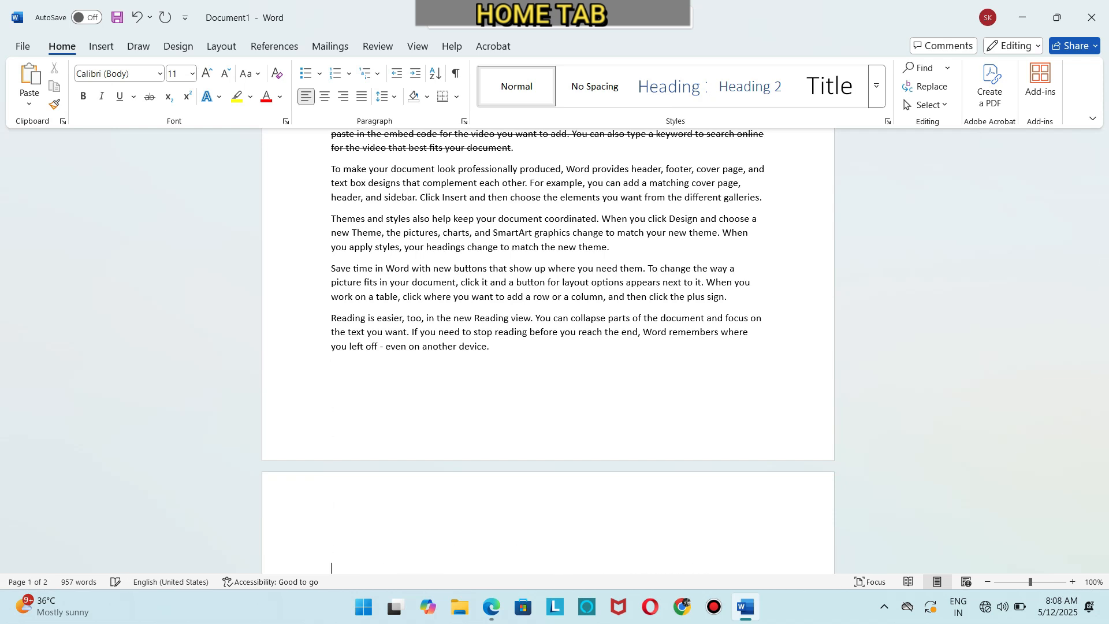
pyautogui.press('Return')
pyautogui.scroll(-1, 547, 347)
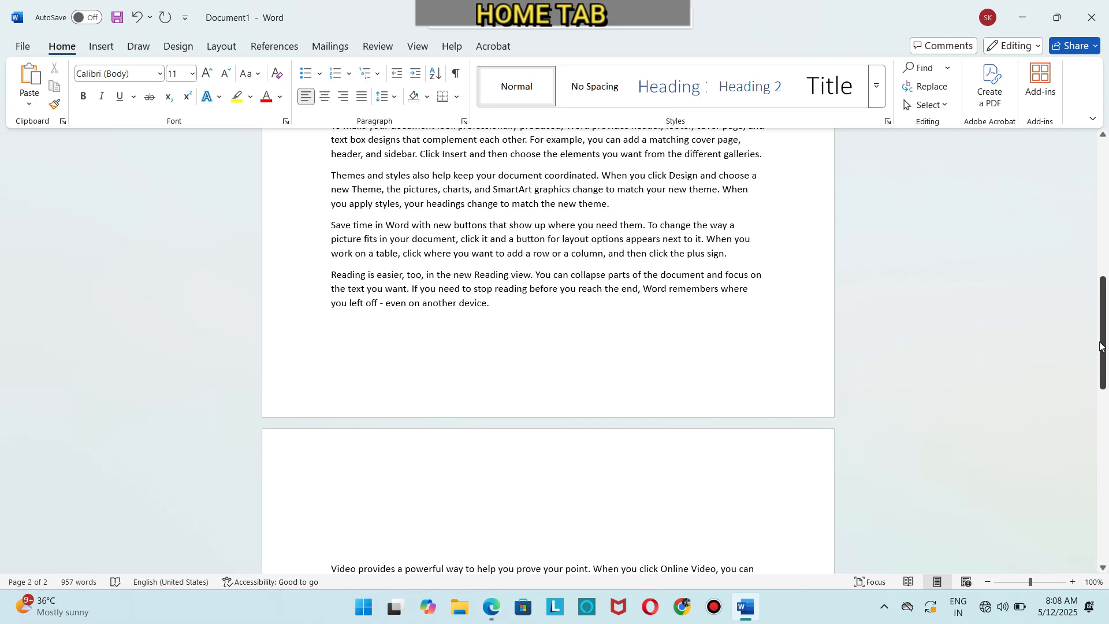
pyautogui.moveTo(1101, 345)
pyautogui.mouseDown()
pyautogui.moveTo(1102, 290)
pyautogui.moveTo(1106, 361)
pyautogui.mouseUp()
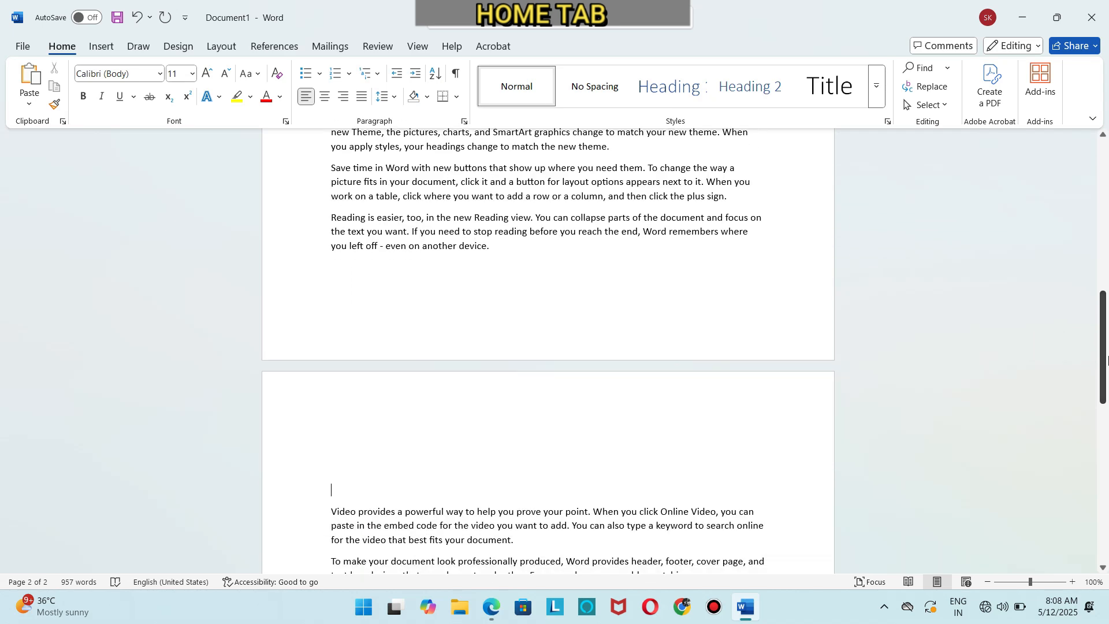
# Enter the formula H2SO4 on the upper blank line of the second page.
pyautogui.click(339, 448)
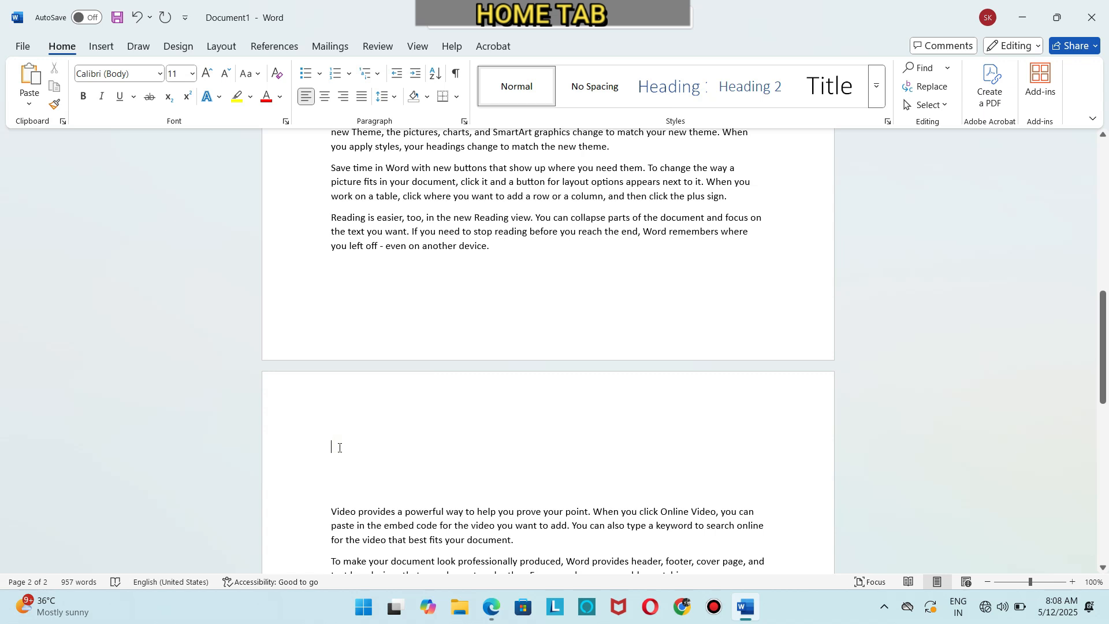
pyautogui.write('H')
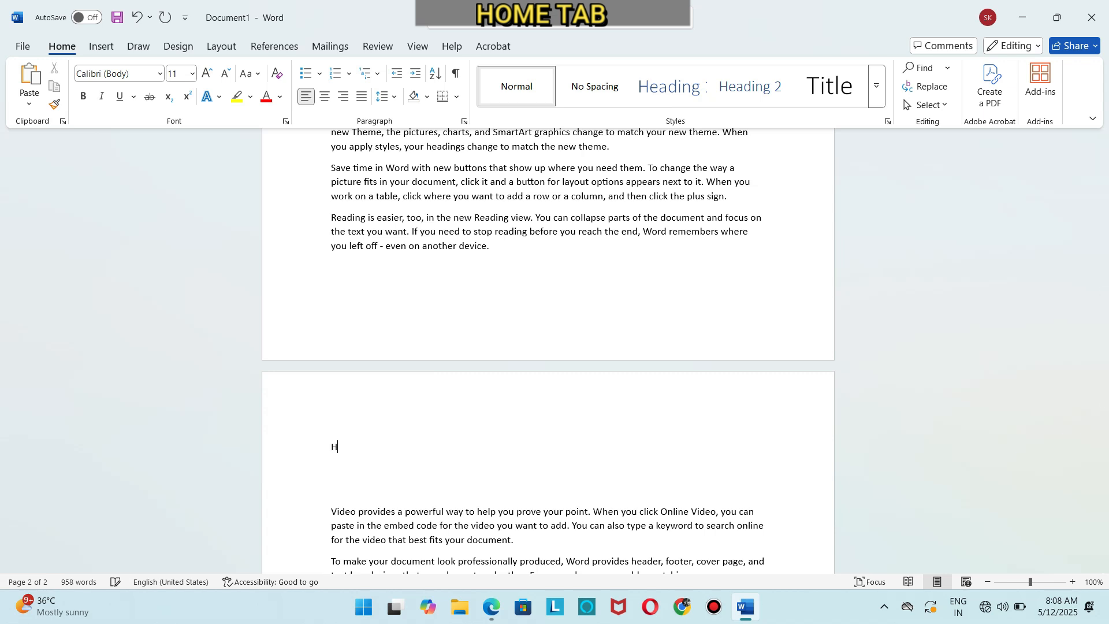
pyautogui.write('2SO4')
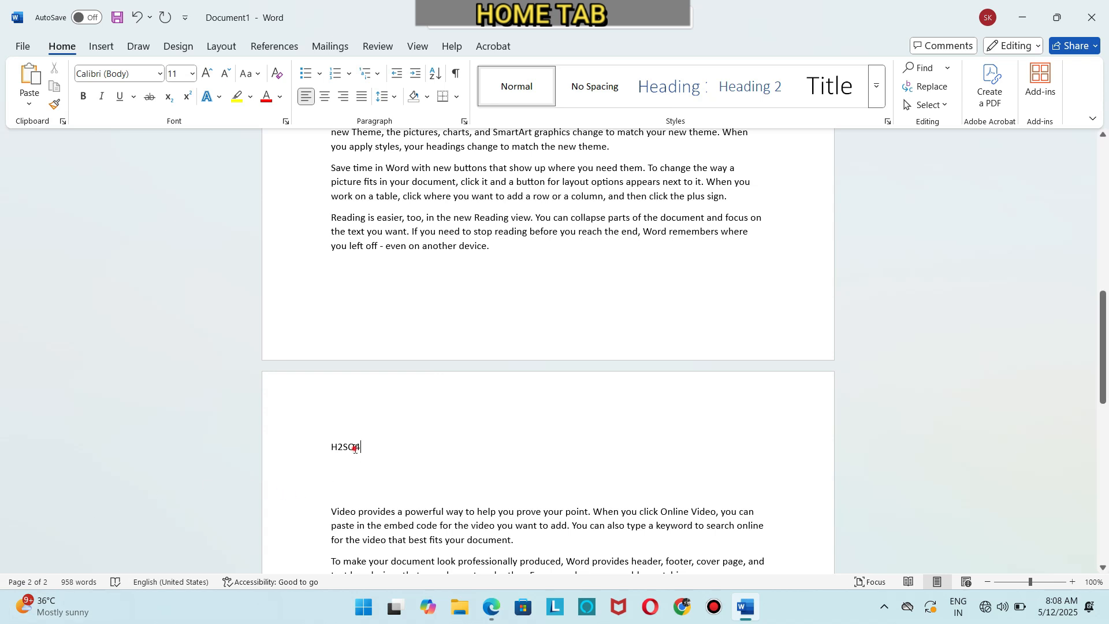
# Format the 4 and the 2 in H2SO4 as subscript.
pyautogui.moveTo(355, 449); pyautogui.dragTo(363, 449)
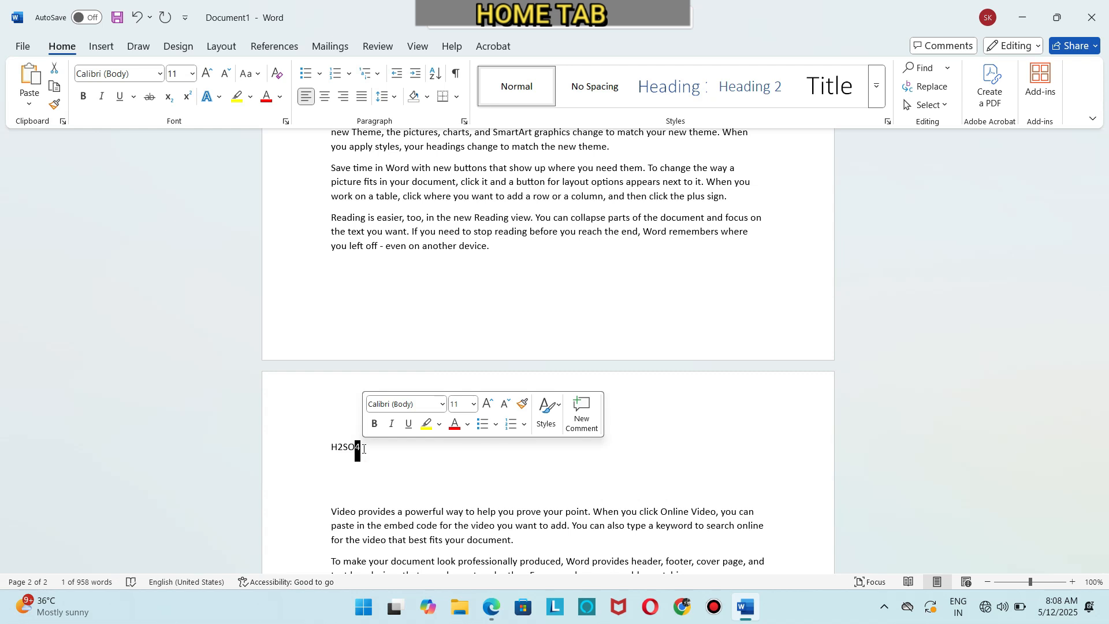
pyautogui.click(168, 98)
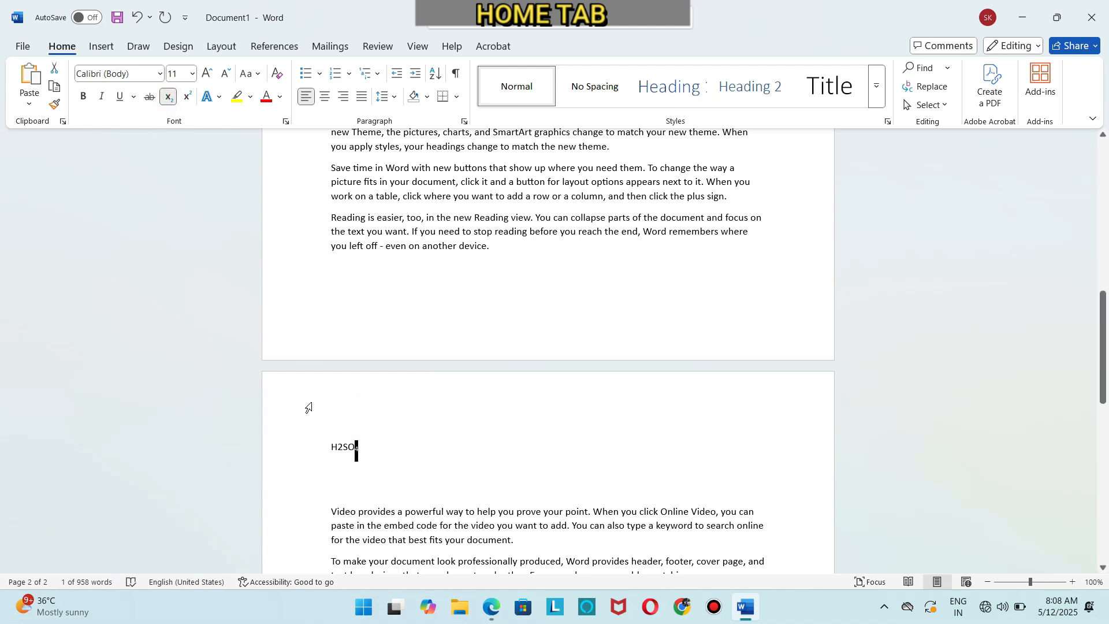
pyautogui.click(390, 448)
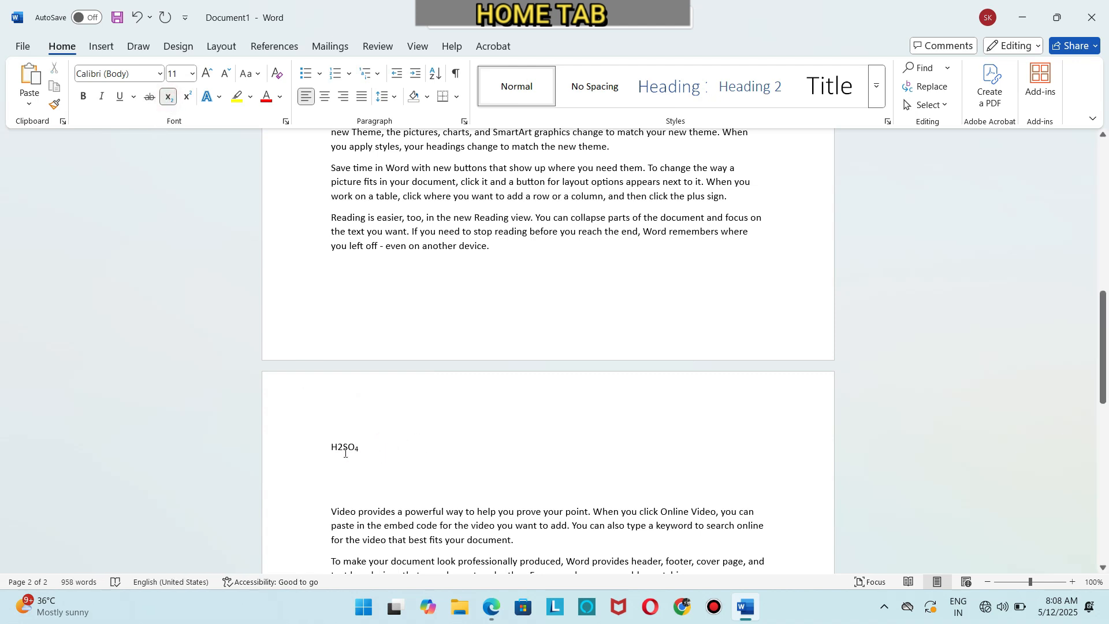
pyautogui.moveTo(338, 449); pyautogui.dragTo(343, 449)
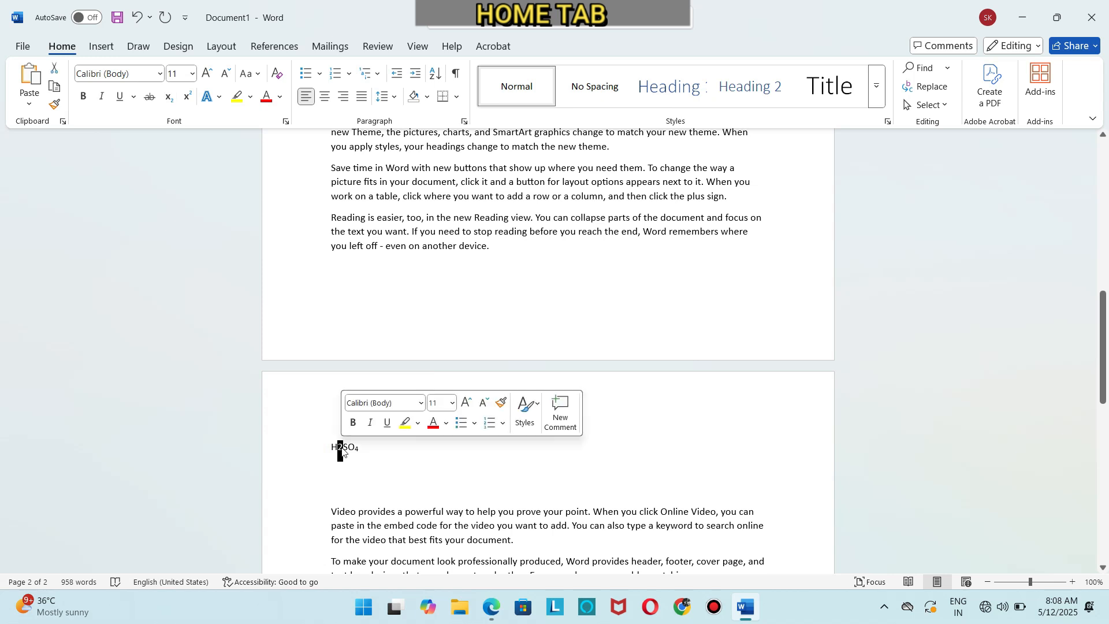
pyautogui.click(169, 99)
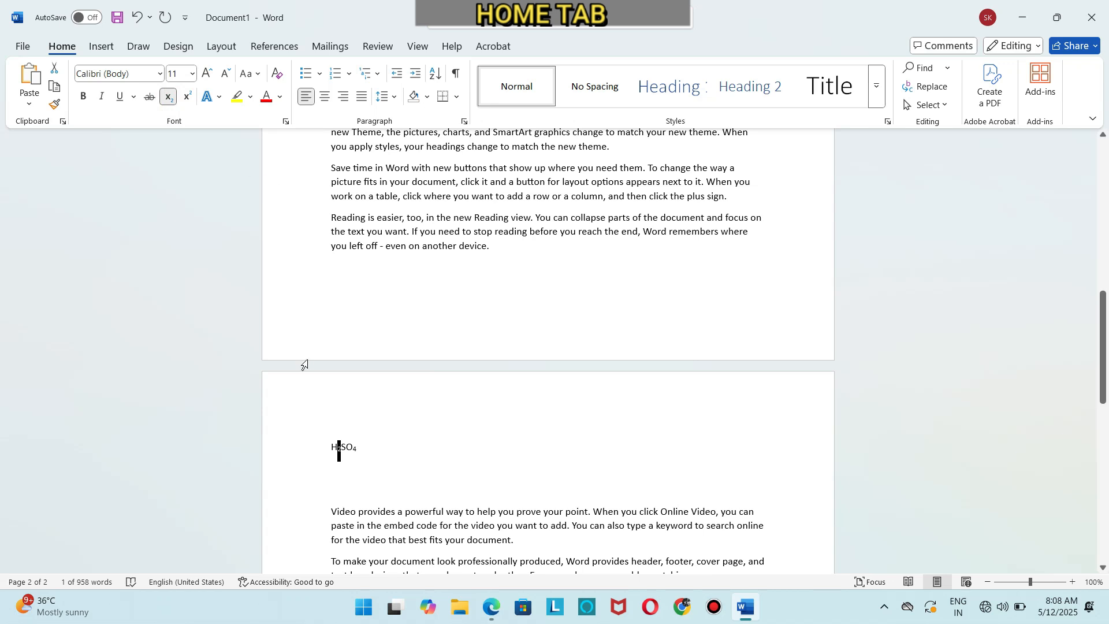
pyautogui.click(372, 447)
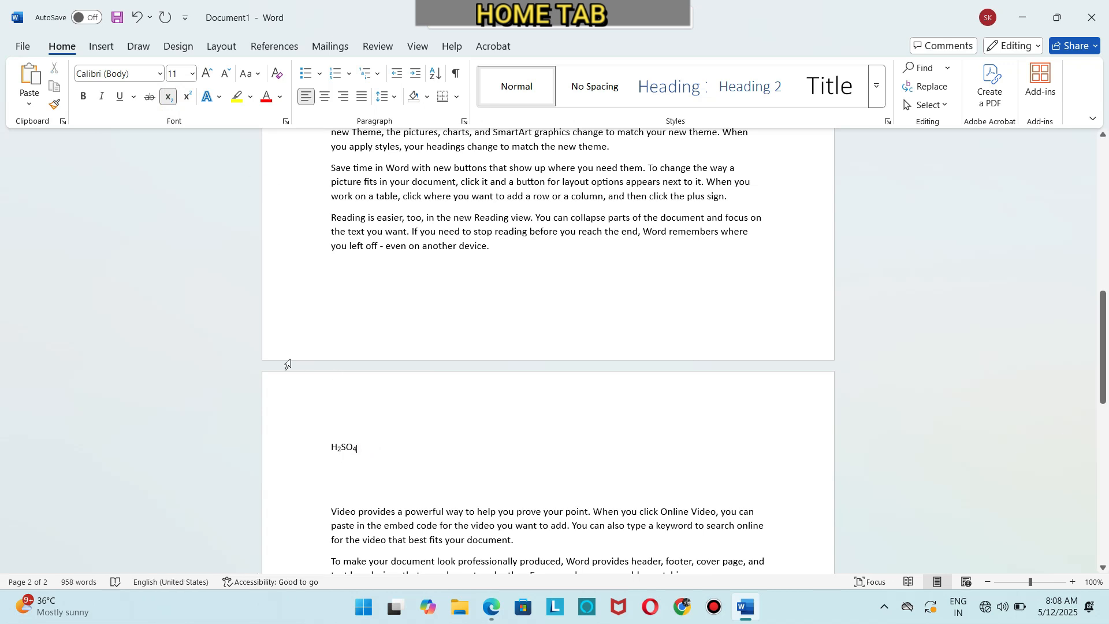
# Turn off subscript and add the expression A2+B2 after the formula on the same line, separated by a gap.
pyautogui.click(169, 98)
pyautogui.write('A2')
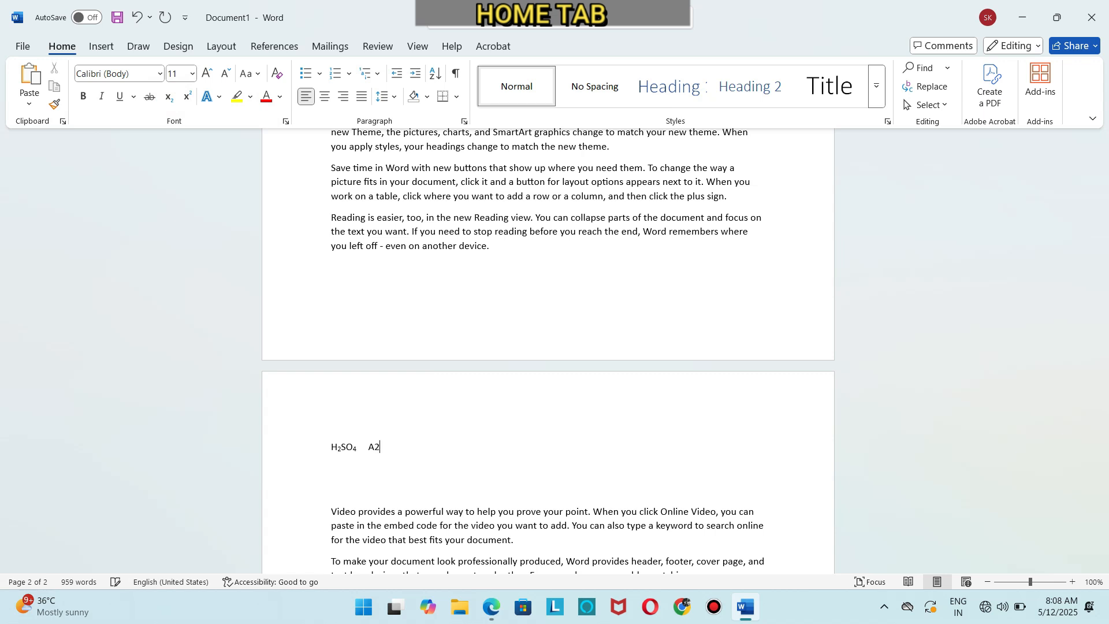
pyautogui.write('+B2')
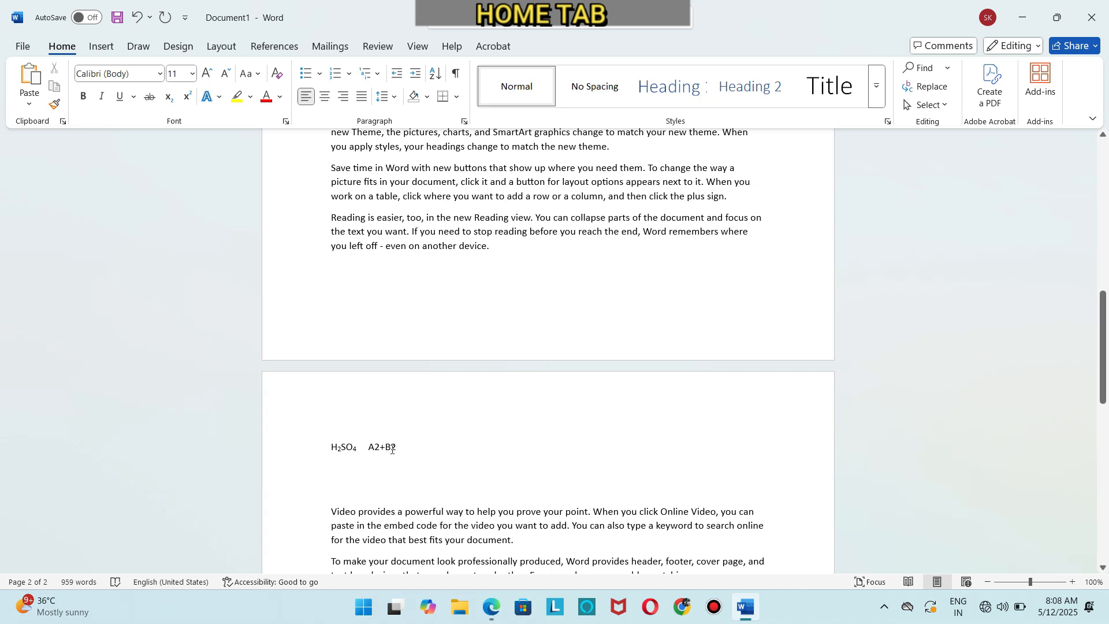
# Format both 2s in A2+B2 as superscript, and turn superscript off at the end of the expression.
pyautogui.moveTo(385, 452); pyautogui.dragTo(402, 453)
pyautogui.click(391, 446)
pyautogui.click(391, 445)
pyautogui.moveTo(391, 446); pyautogui.dragTo(397, 447)
pyautogui.click(186, 98)
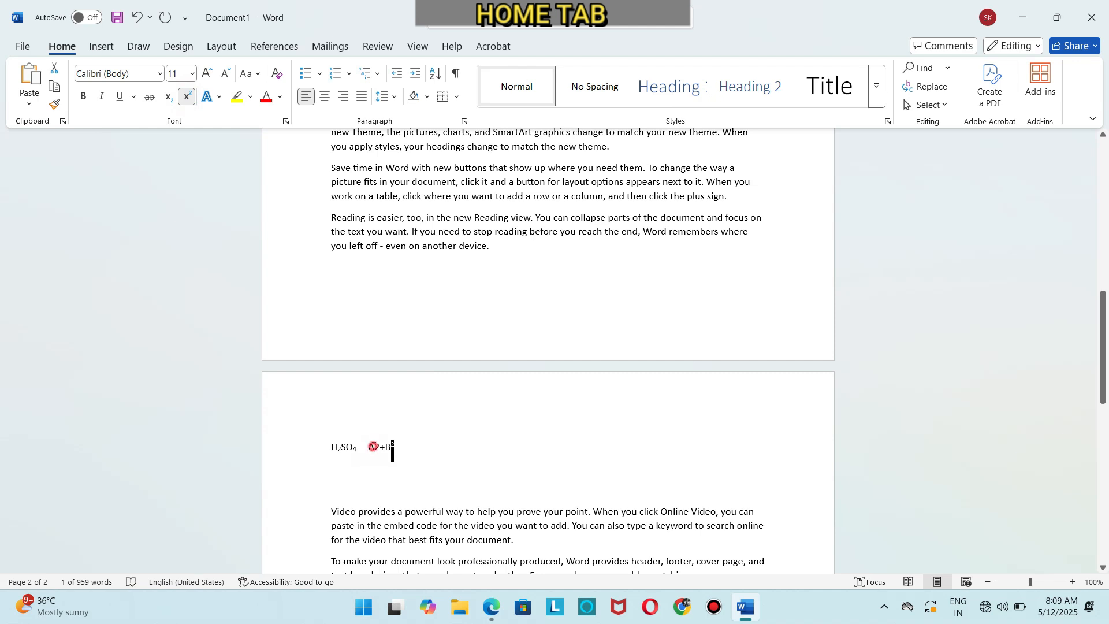
pyautogui.moveTo(373, 446); pyautogui.dragTo(379, 449)
pyautogui.click(185, 97)
pyautogui.click(418, 452)
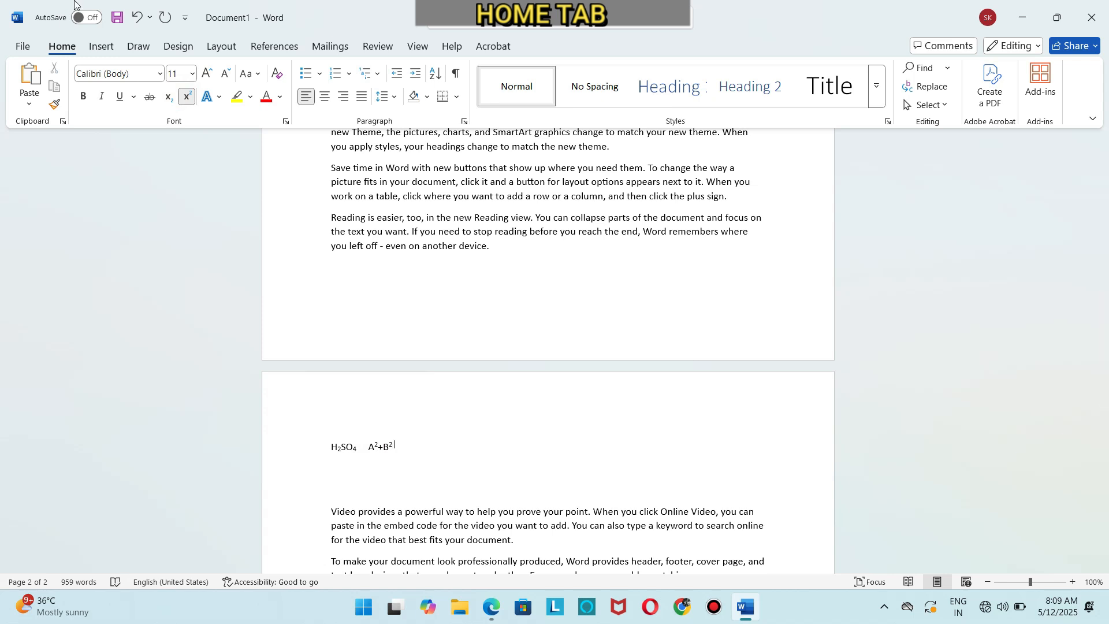
pyautogui.click(187, 97)
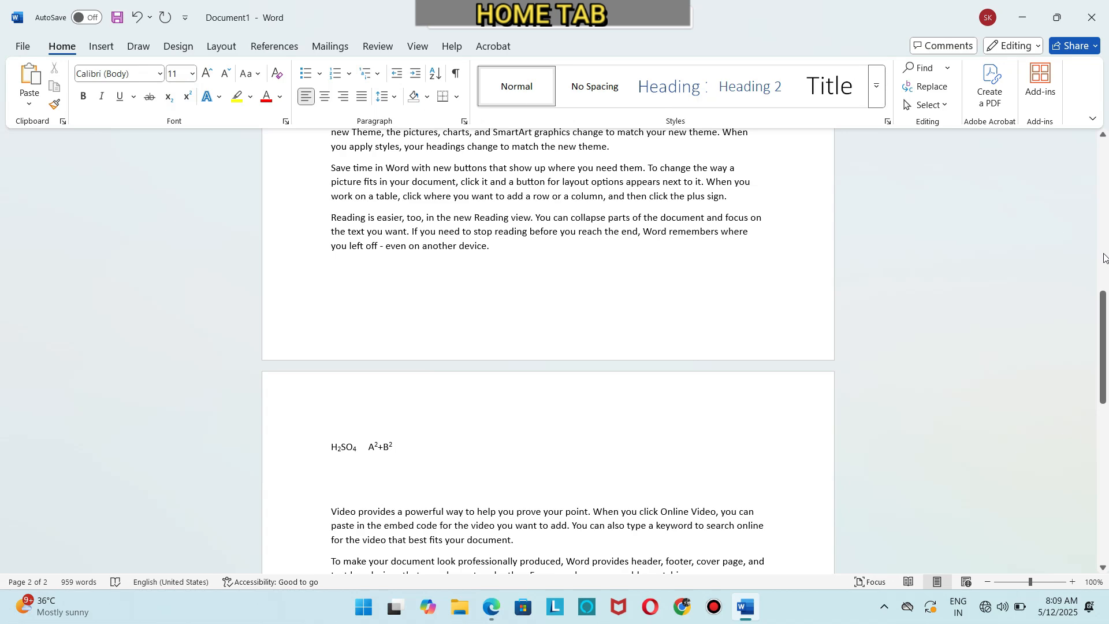
# Set the font color of the Algerian "Video provides" paragraph on the first page to standard red.
pyautogui.moveTo(1104, 312); pyautogui.dragTo(1103, 158)
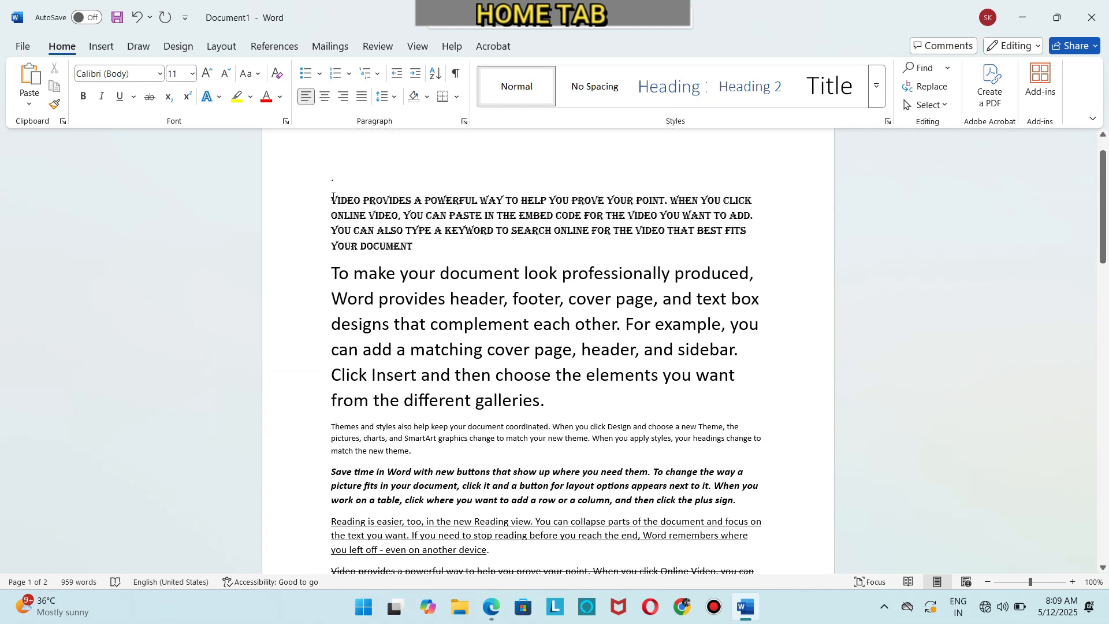
pyautogui.moveTo(334, 199); pyautogui.dragTo(419, 248)
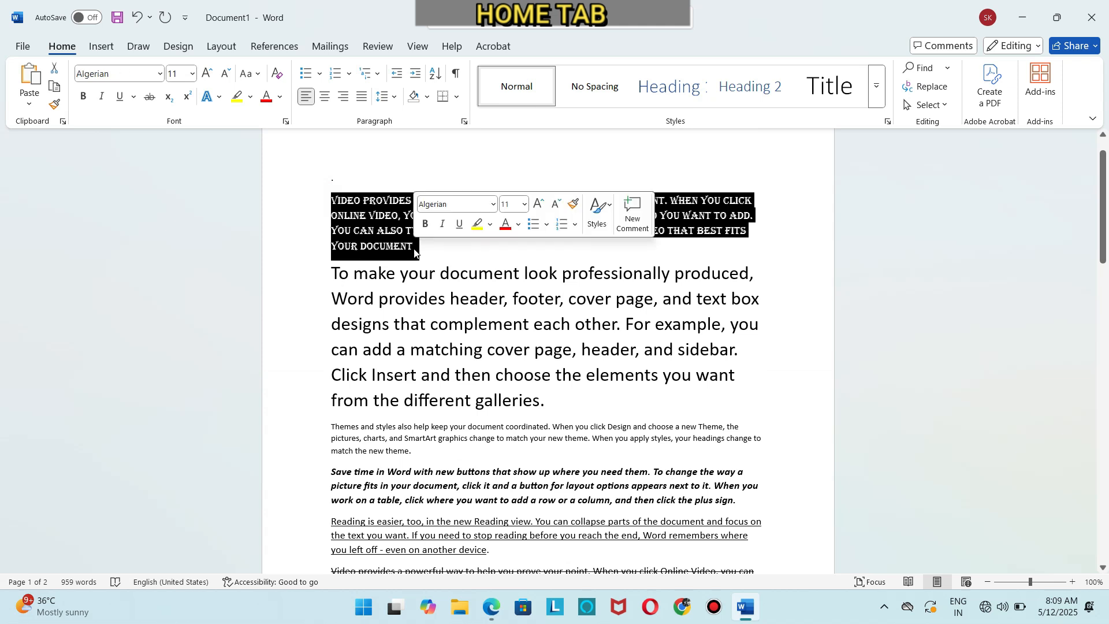
pyautogui.click(281, 98)
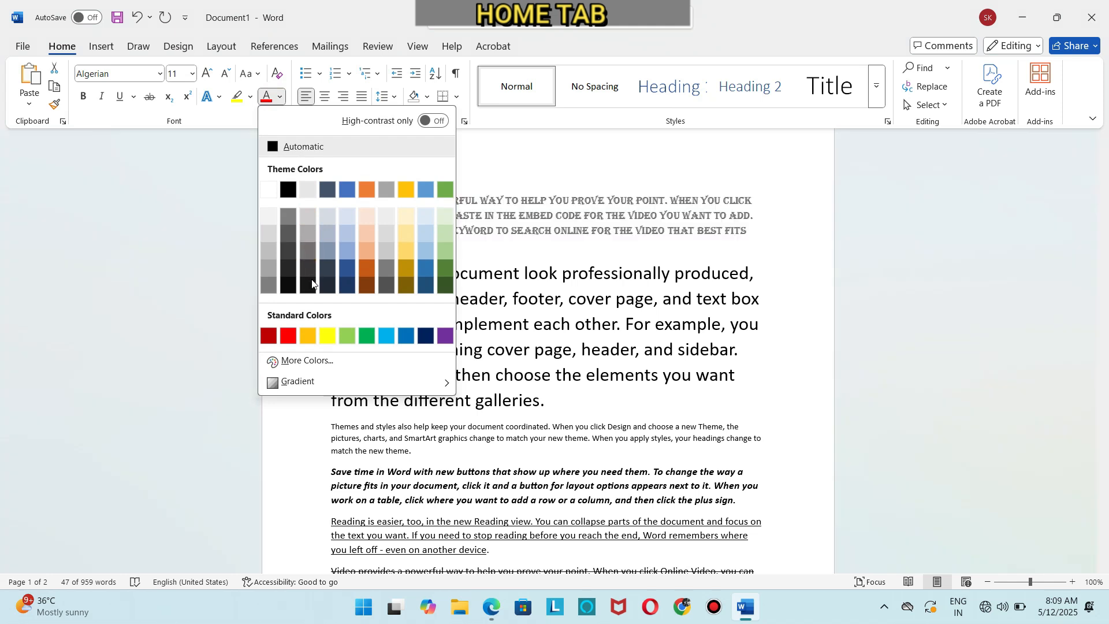
pyautogui.click(285, 339)
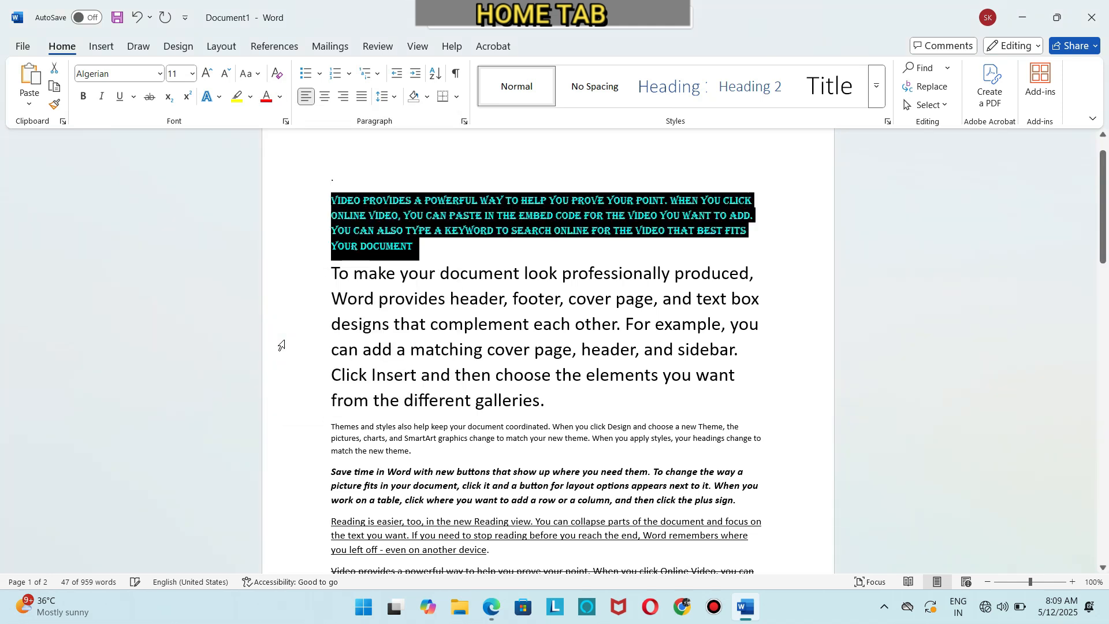
pyautogui.click(469, 255)
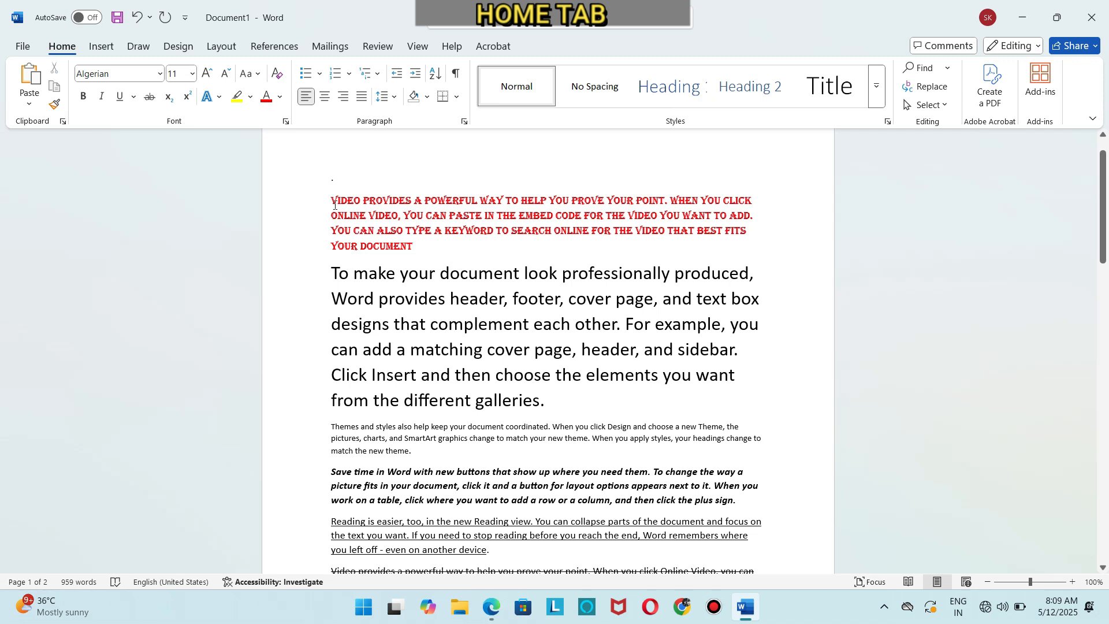
# Set the font color of the Algerian "Video provides" paragraph to a darker shade of the theme blue.
pyautogui.moveTo(333, 205); pyautogui.dragTo(417, 254)
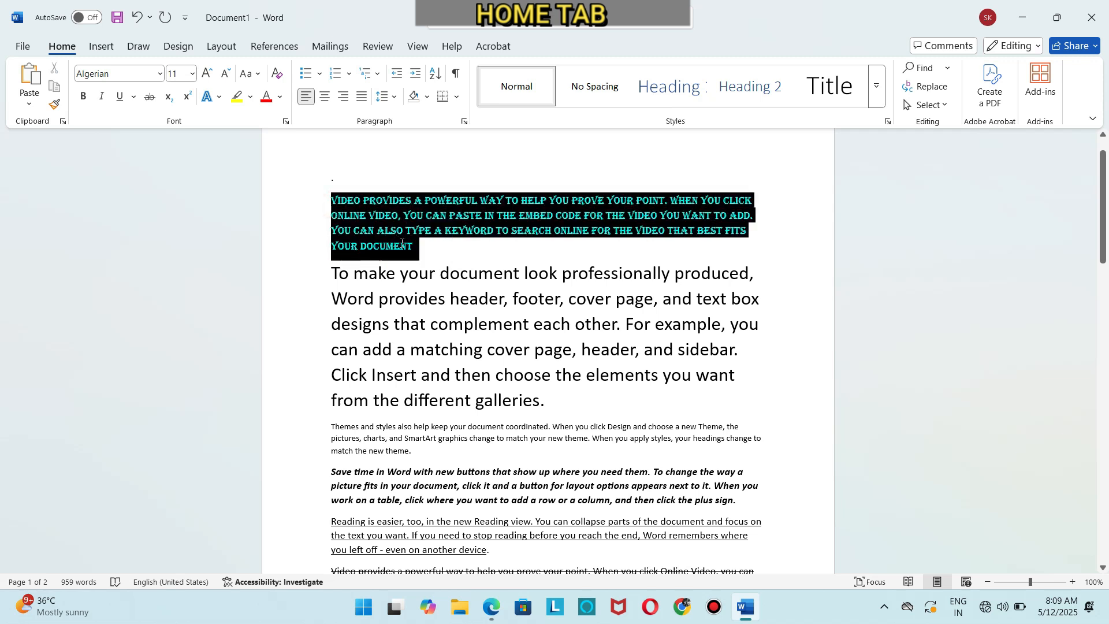
pyautogui.click(281, 98)
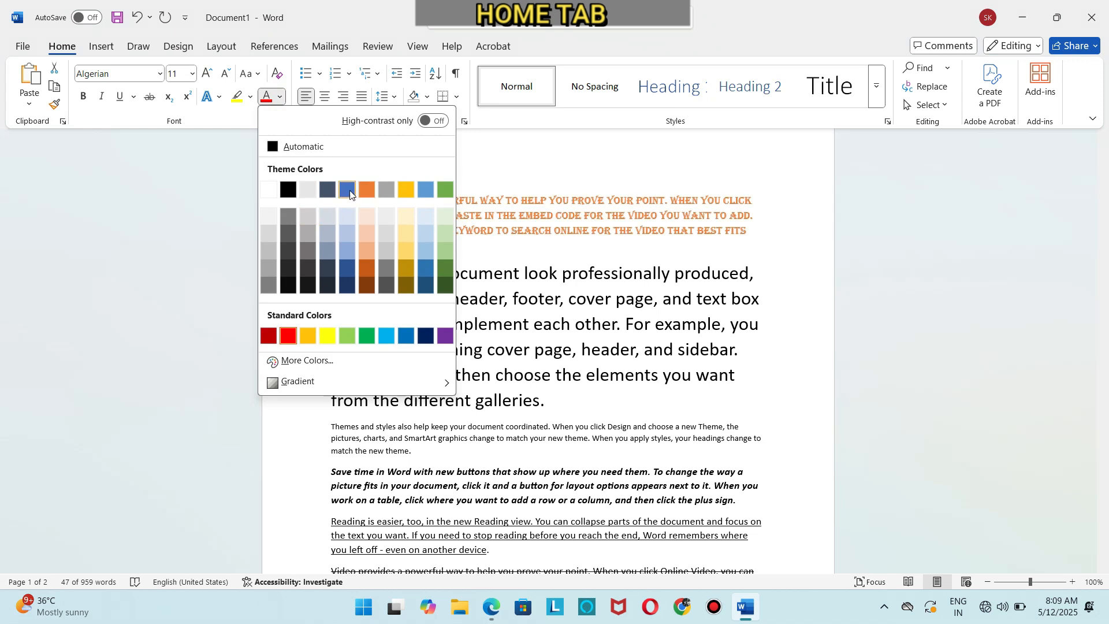
pyautogui.click(345, 270)
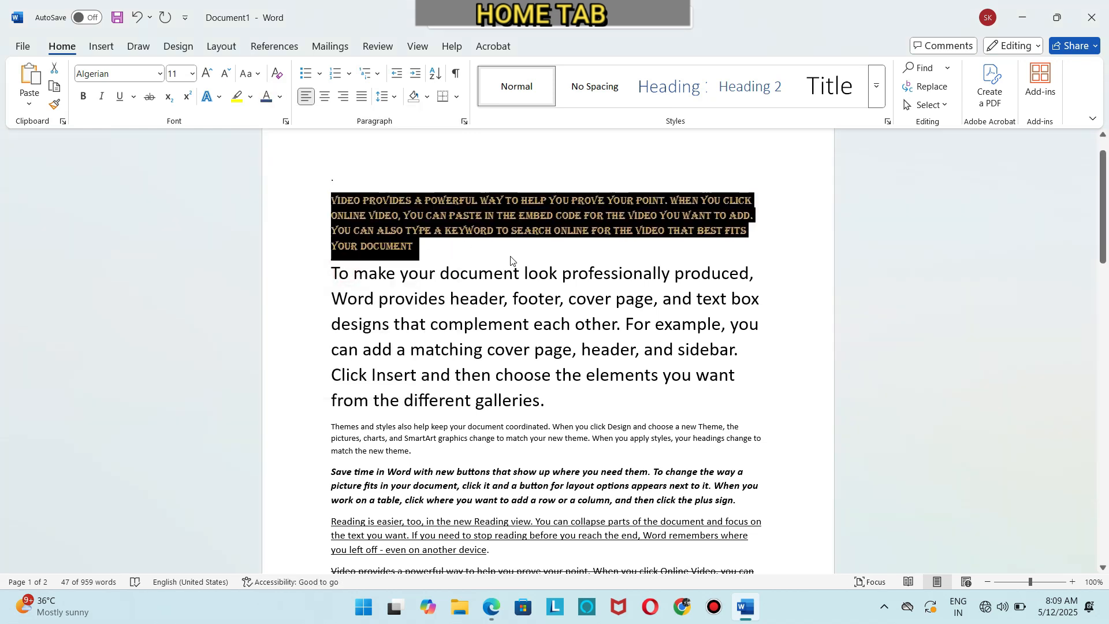
pyautogui.click(450, 246)
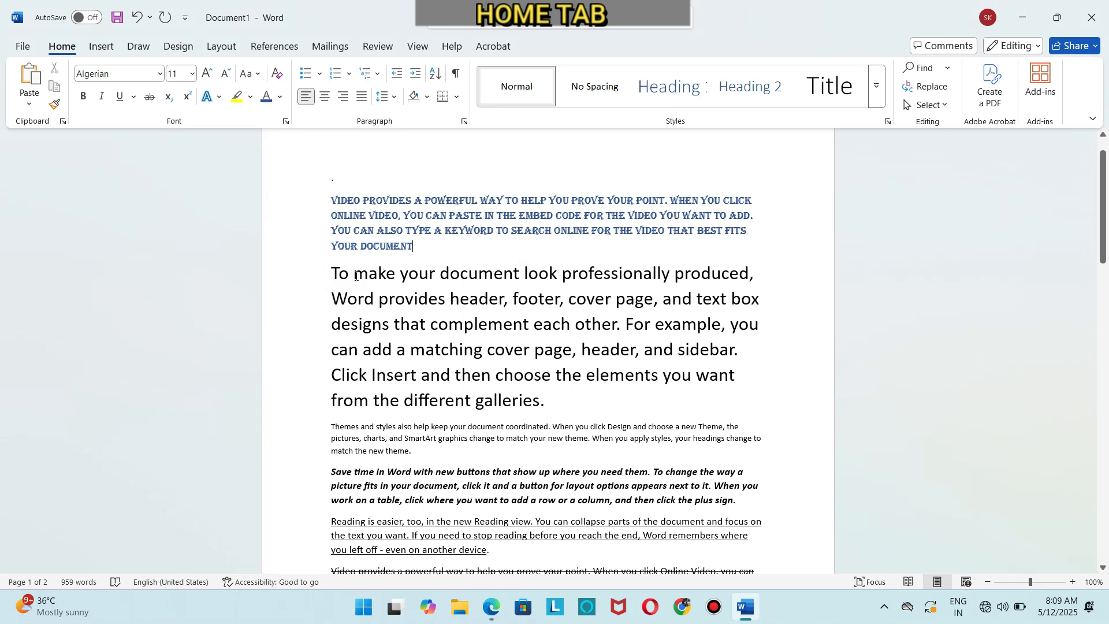
pyautogui.moveTo(333, 273); pyautogui.dragTo(332, 173)
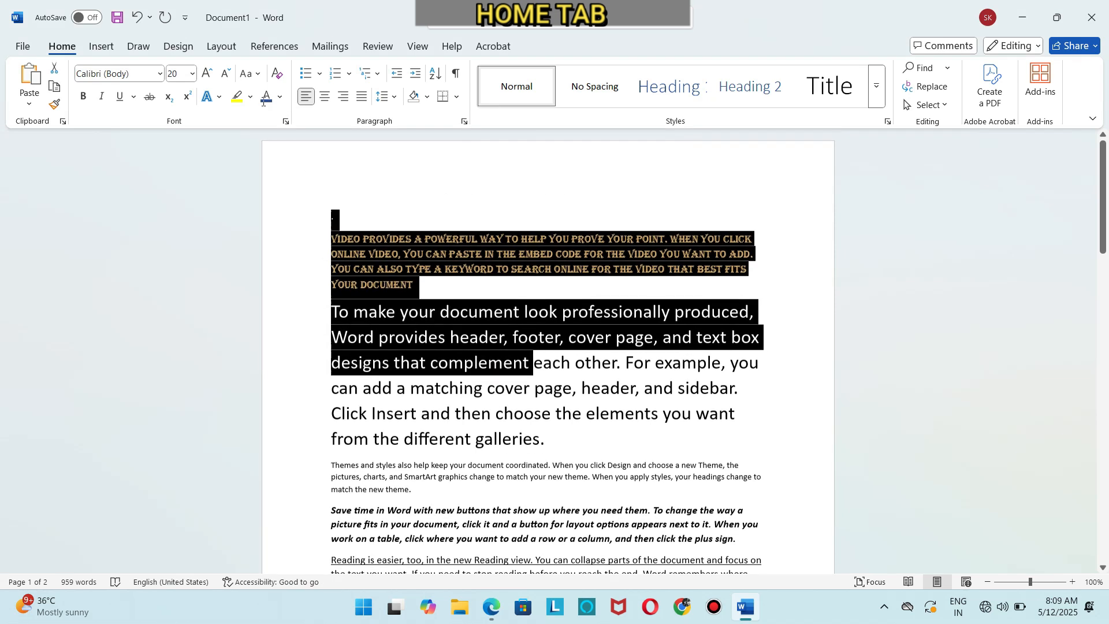
pyautogui.click(547, 363)
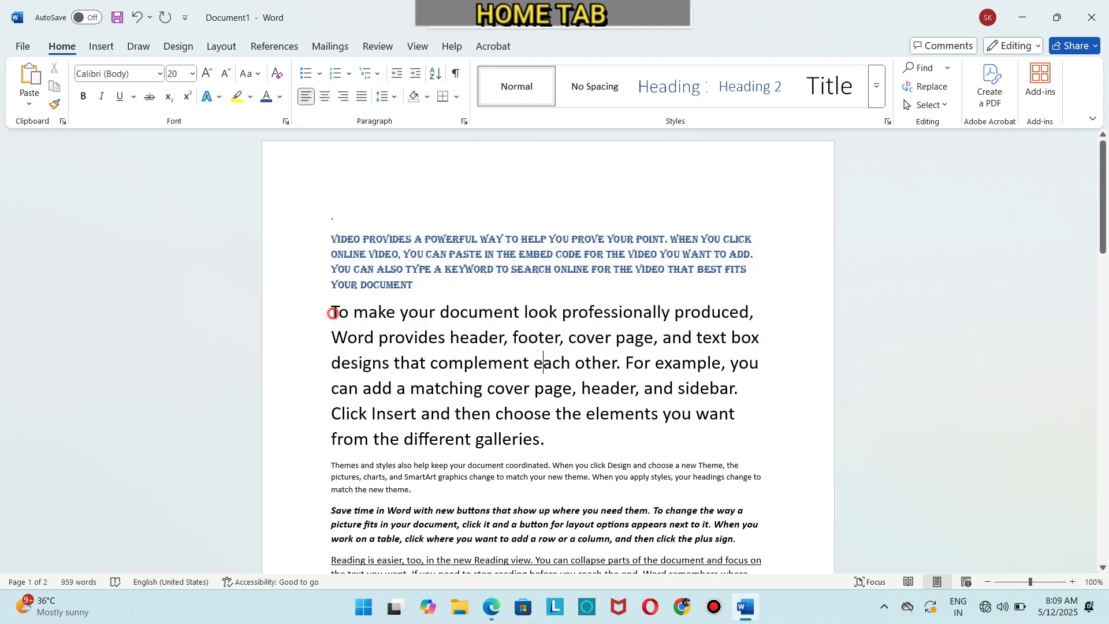
pyautogui.moveTo(332, 312); pyautogui.dragTo(763, 341)
pyautogui.click(764, 341)
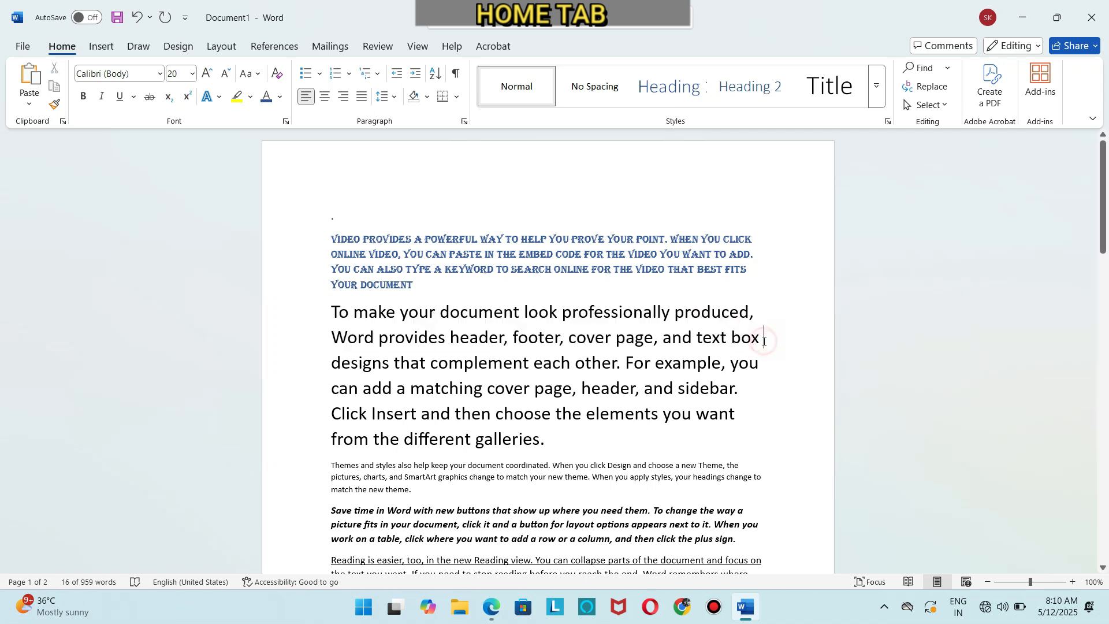
# Highlight "To make your document look professionally produced" in bright green in the large-text paragraph.
pyautogui.moveTo(333, 314); pyautogui.dragTo(749, 313)
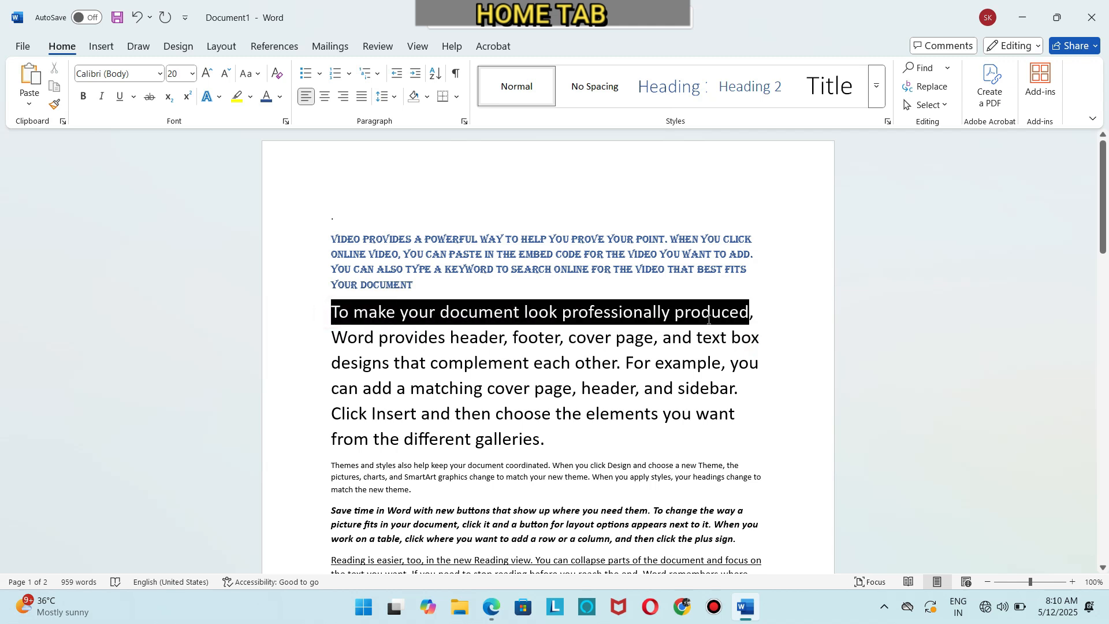
pyautogui.click(250, 97)
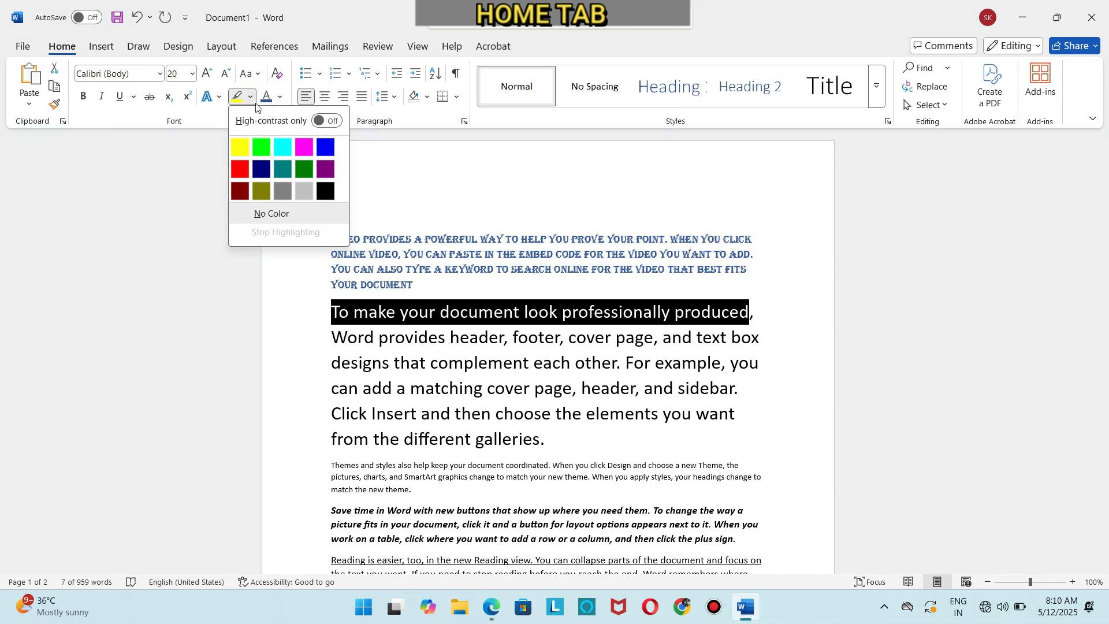
pyautogui.click(261, 149)
pyautogui.click(389, 231)
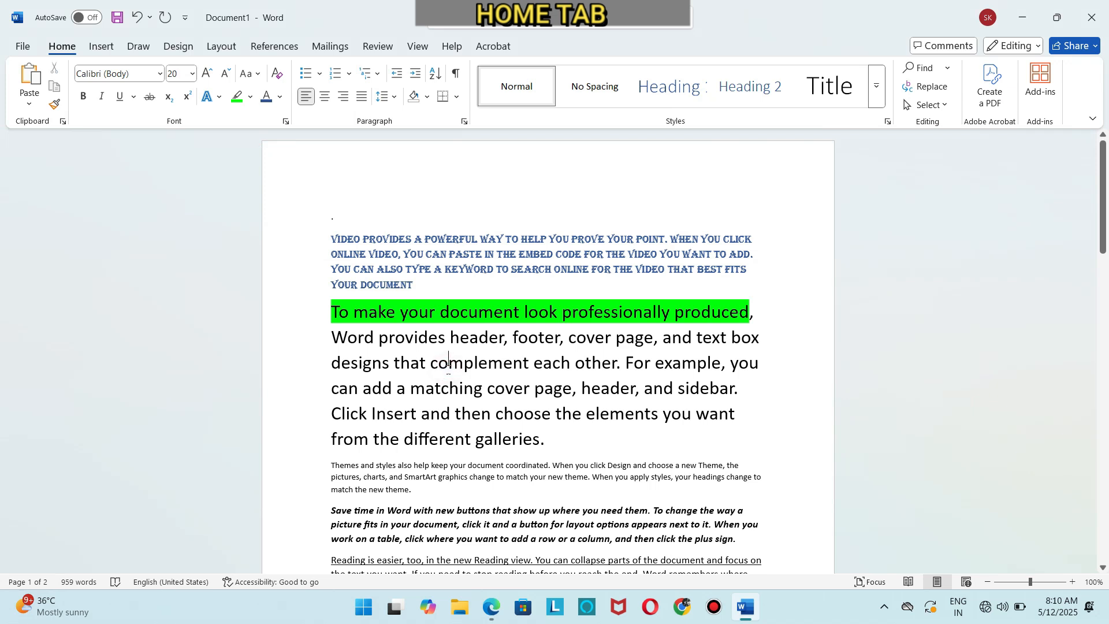
# Highlight "complement each other" and the "fferent" part of "different" in bright green in the large-text paragraph.
pyautogui.moveTo(448, 368); pyautogui.dragTo(616, 369)
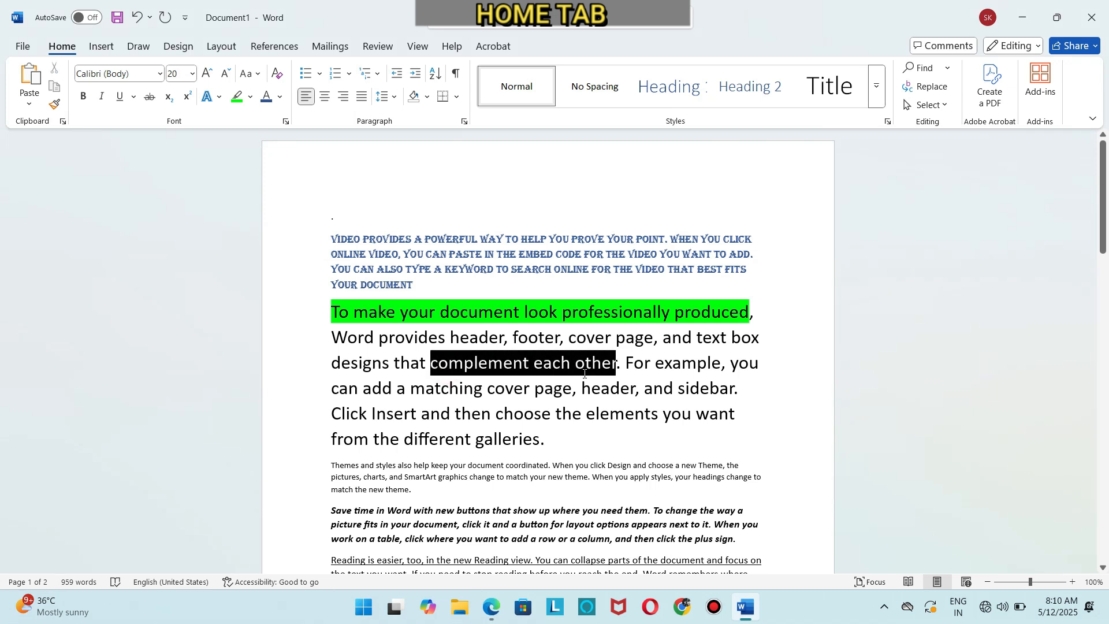
pyautogui.click(237, 98)
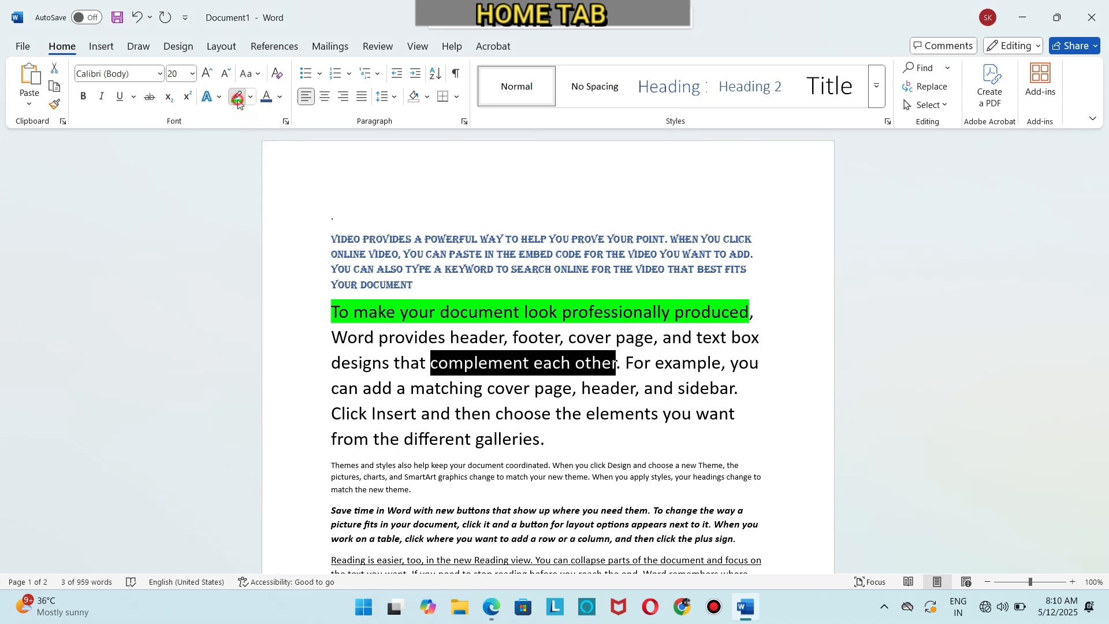
pyautogui.click(419, 429)
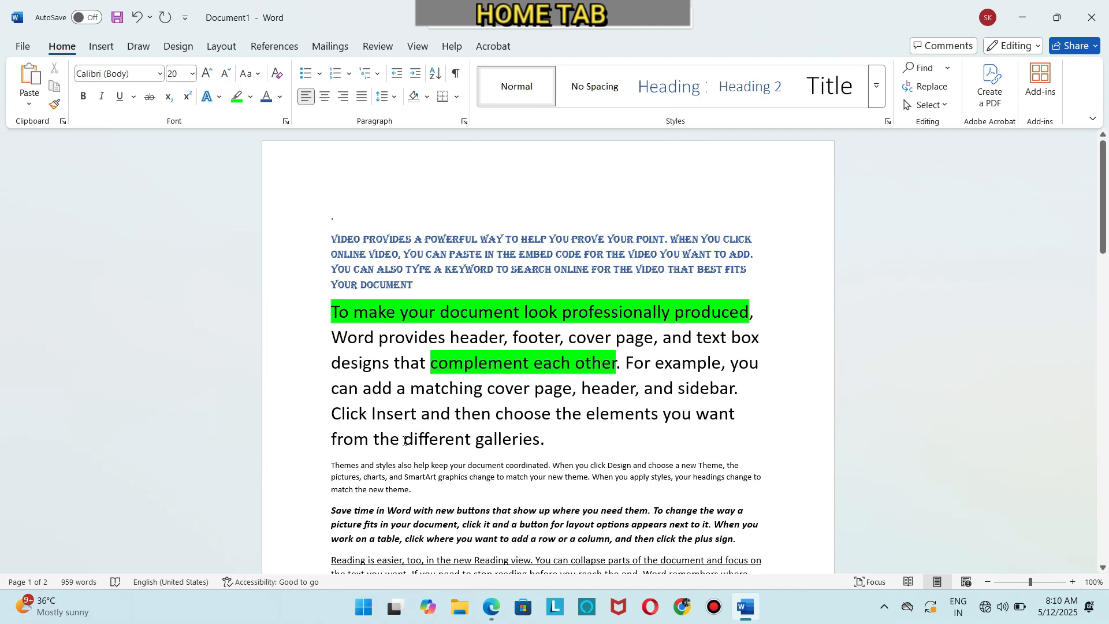
pyautogui.moveTo(405, 440); pyautogui.dragTo(466, 440)
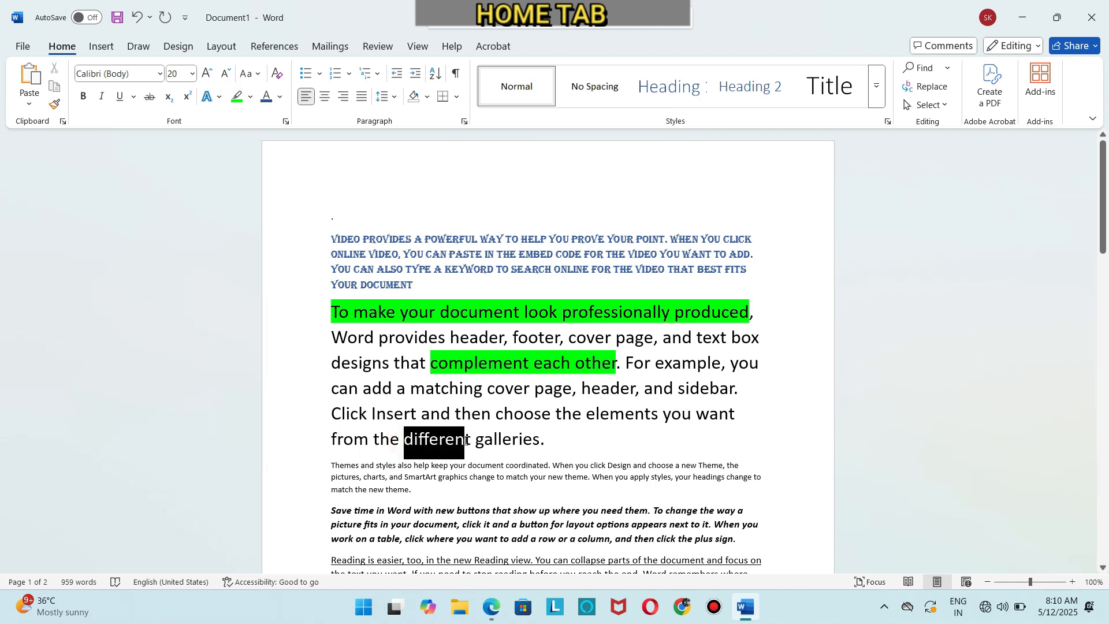
pyautogui.click(465, 440)
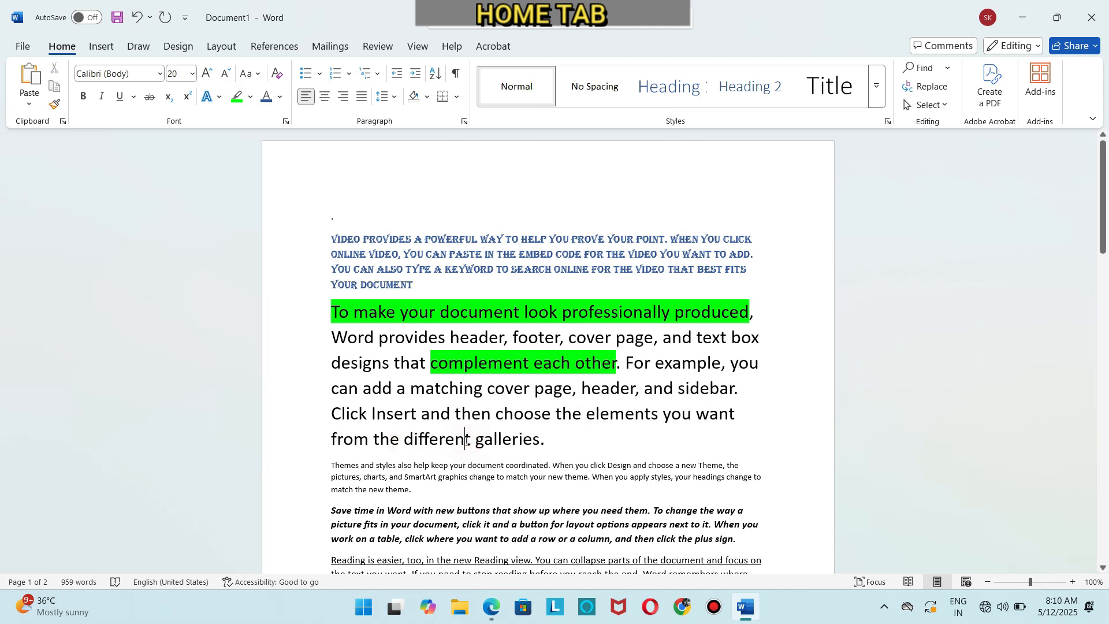
pyautogui.moveTo(419, 442); pyautogui.dragTo(476, 440)
pyautogui.click(237, 96)
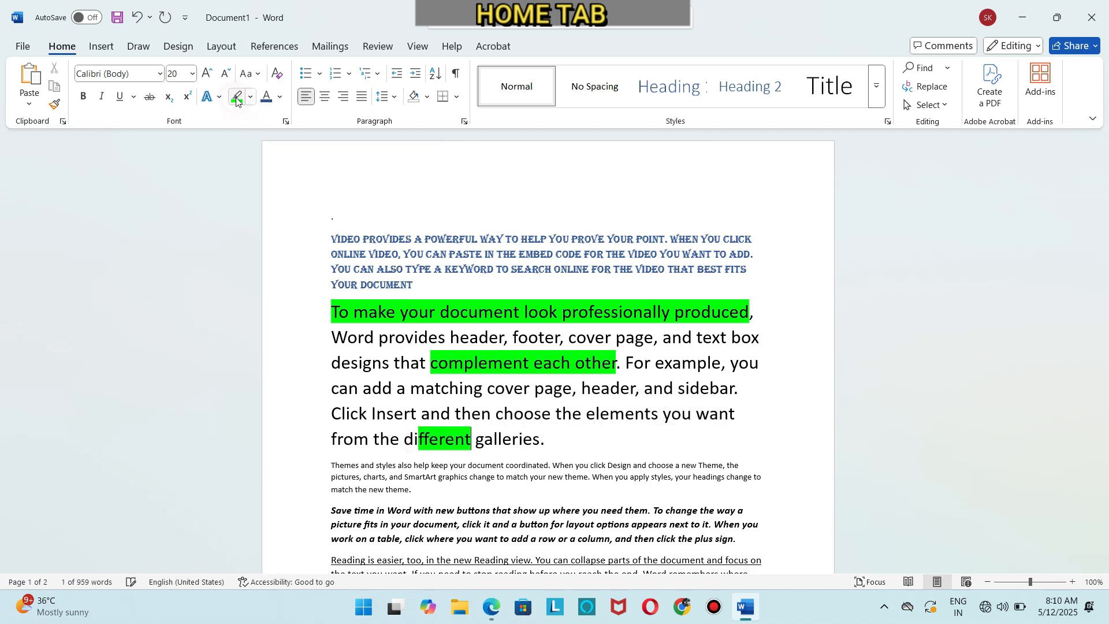
pyautogui.click(575, 372)
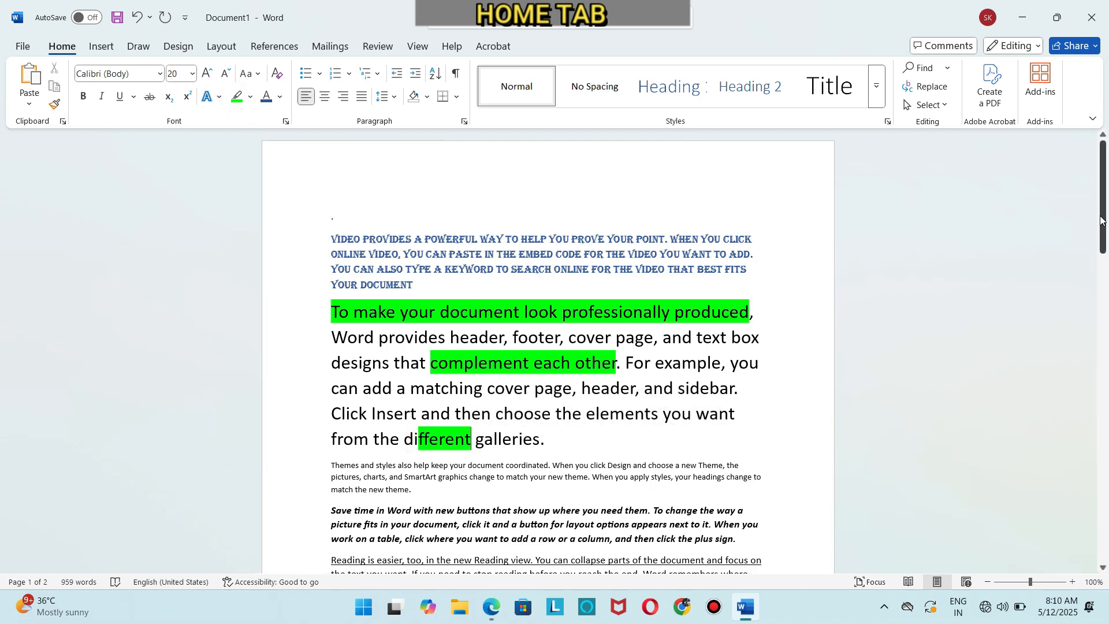
# Change the last "Reading is easier" paragraph on the first page to UPPERCASE.
pyautogui.moveTo(1104, 228); pyautogui.dragTo(1108, 339)
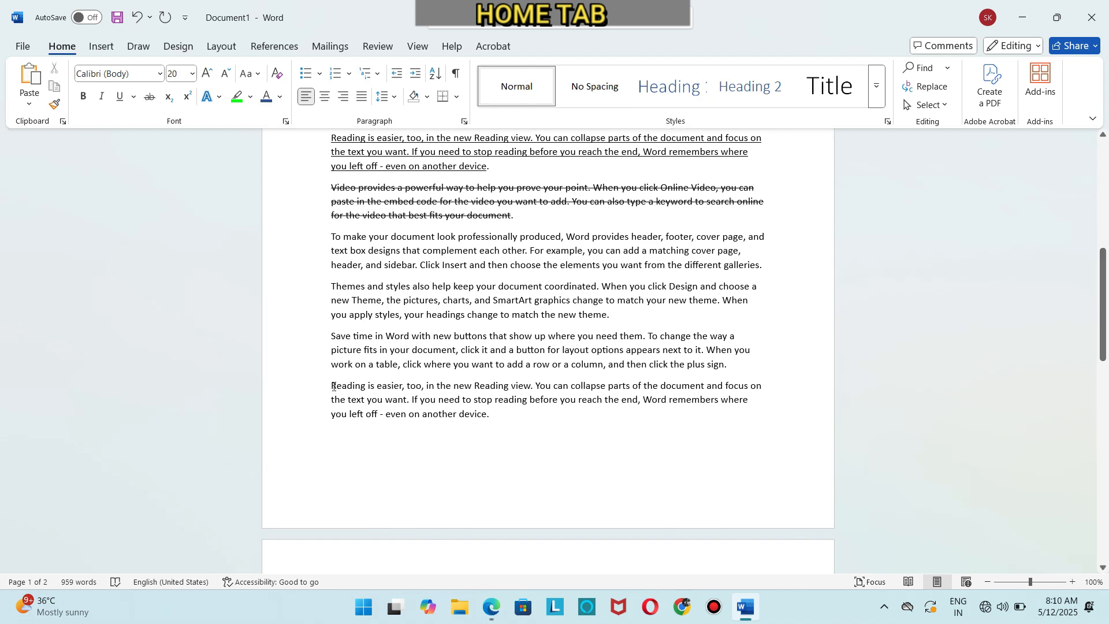
pyautogui.moveTo(333, 387); pyautogui.dragTo(479, 416)
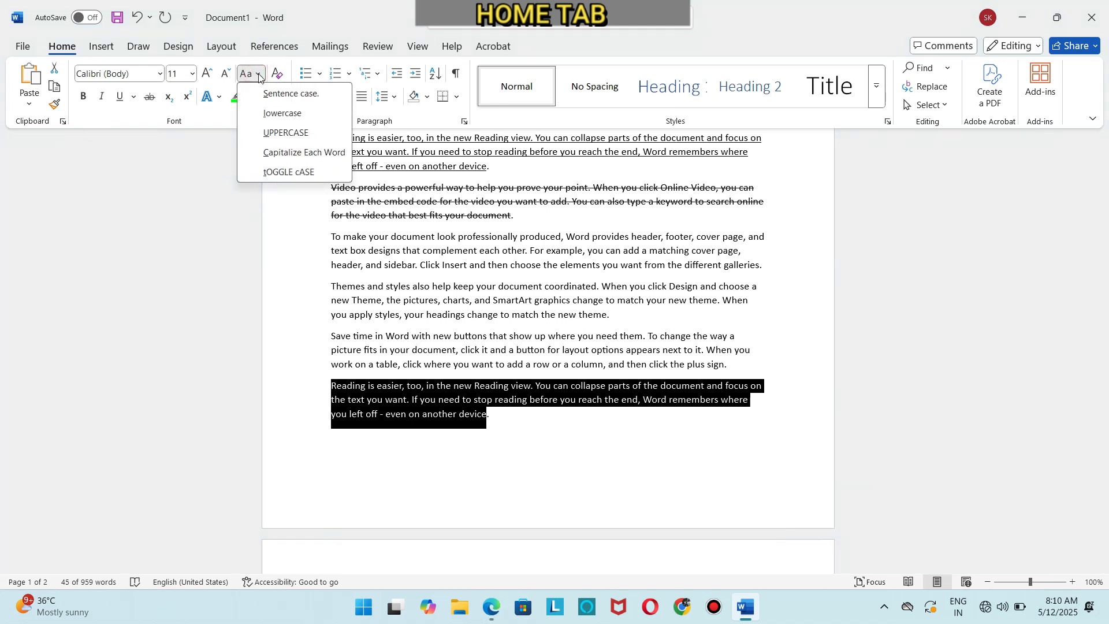
pyautogui.click(276, 134)
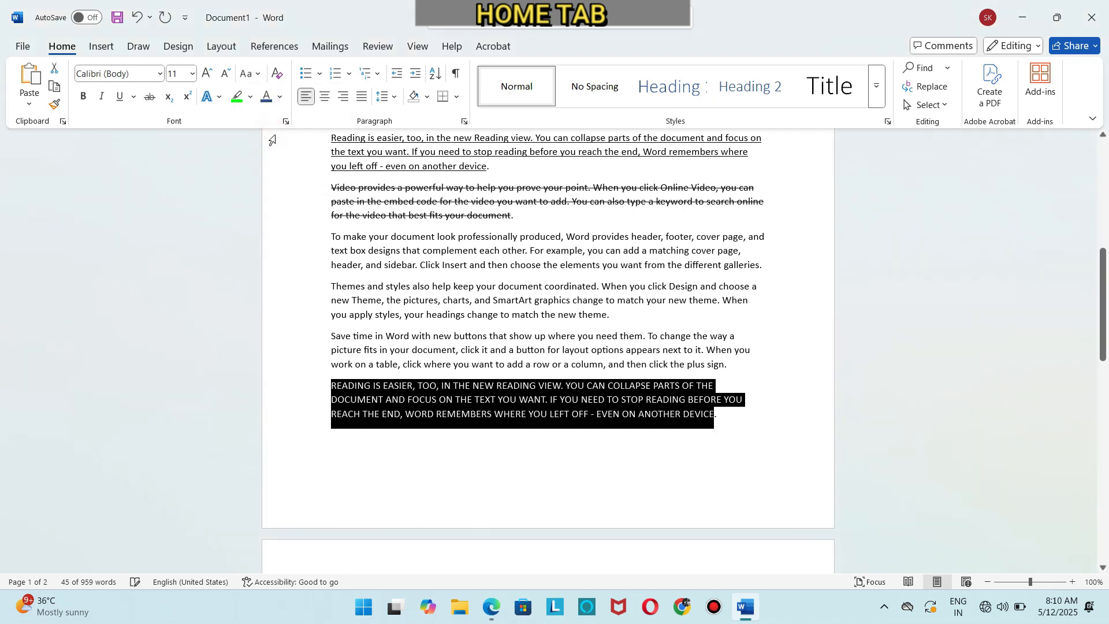
pyautogui.click(444, 419)
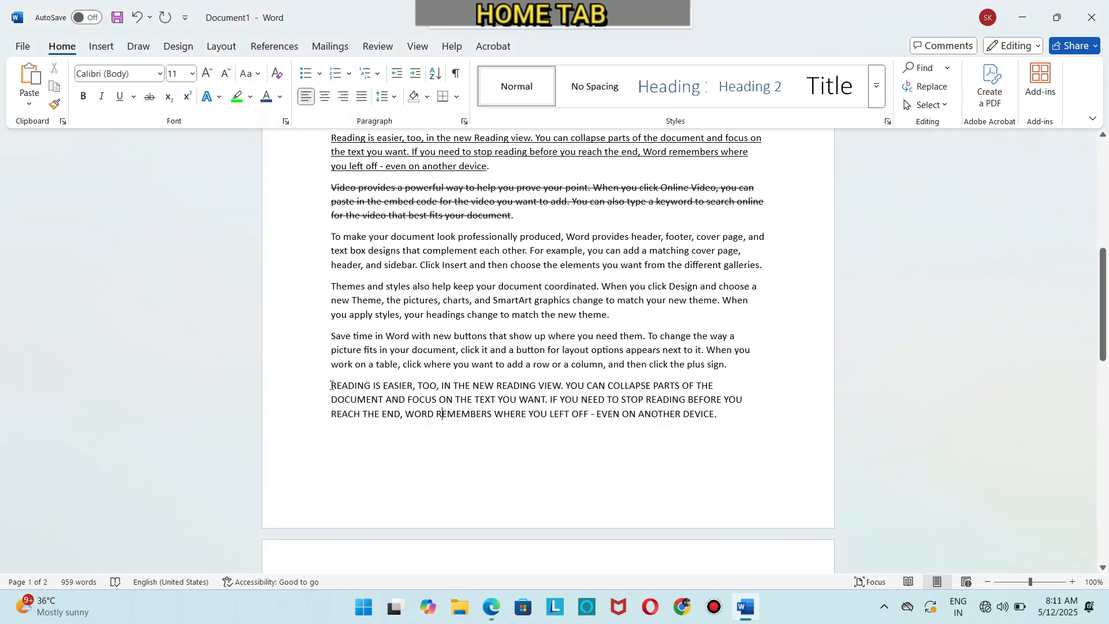
# Change the last "Reading is easier" paragraph on the first page to lowercase.
pyautogui.moveTo(331, 386); pyautogui.dragTo(716, 414)
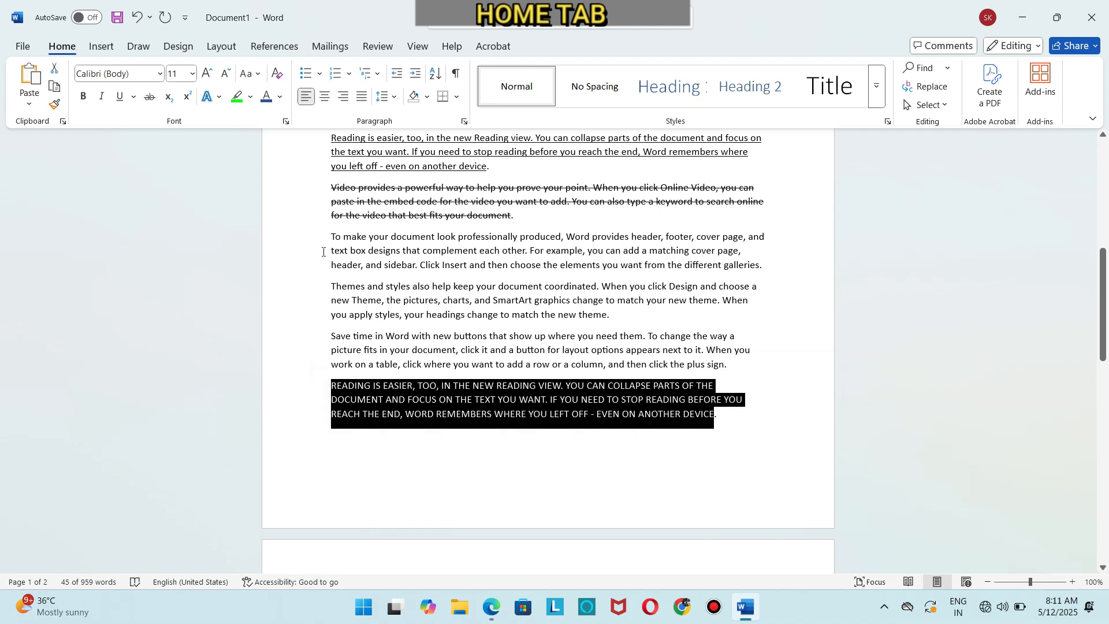
pyautogui.click(257, 75)
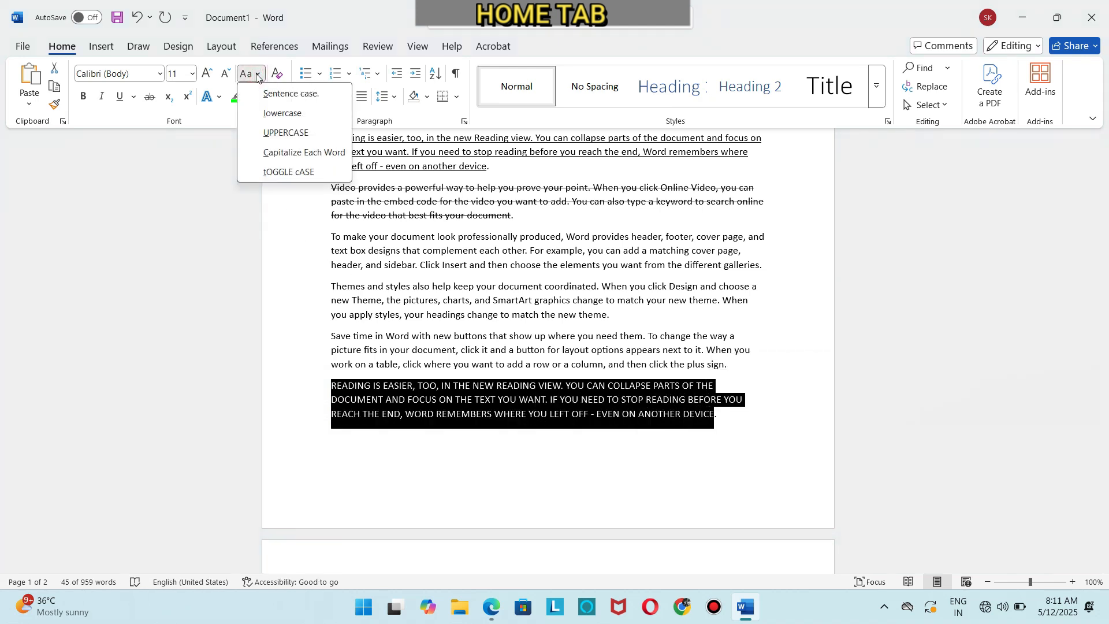
pyautogui.click(274, 119)
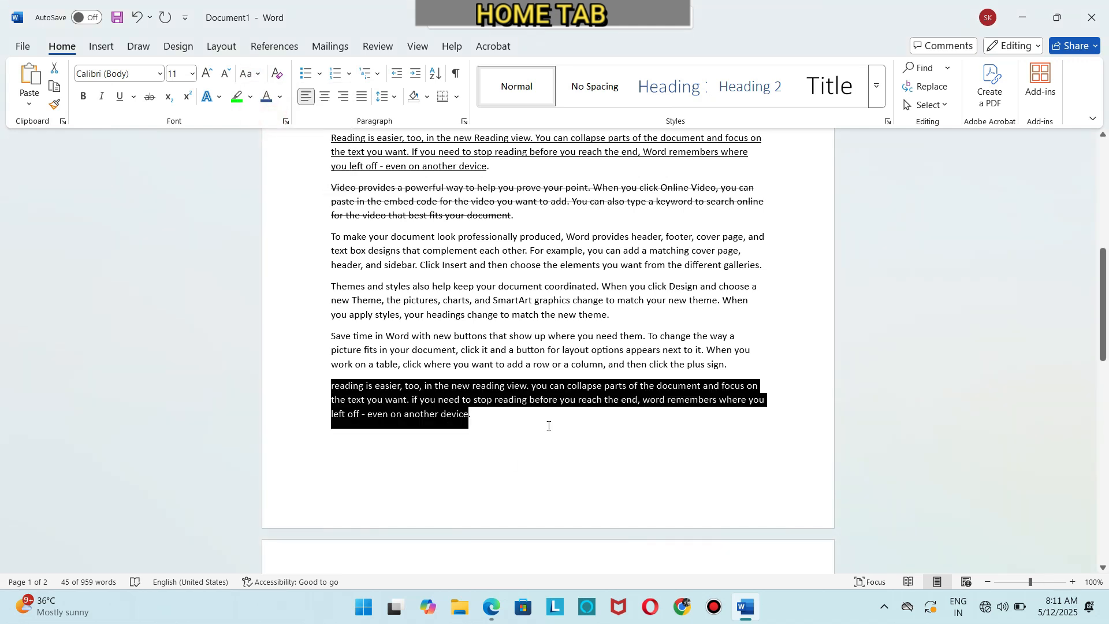
pyautogui.click(509, 441)
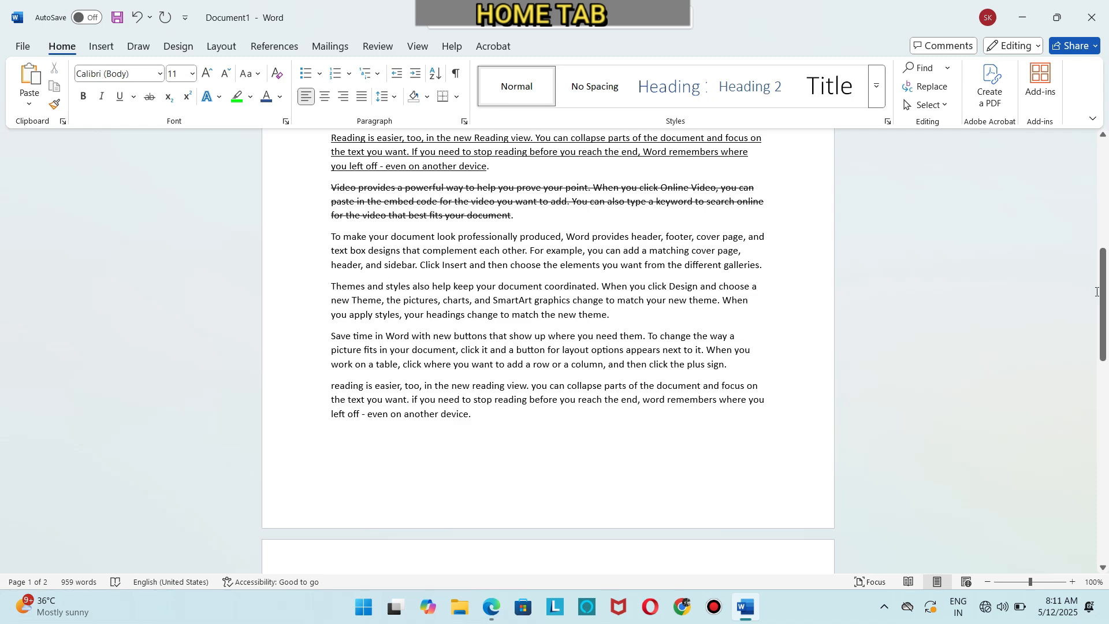
# Start a bulleted list with arrow bullets on a new line below the last paragraph of page 2.
pyautogui.moveTo(1097, 292); pyautogui.dragTo(1107, 483)
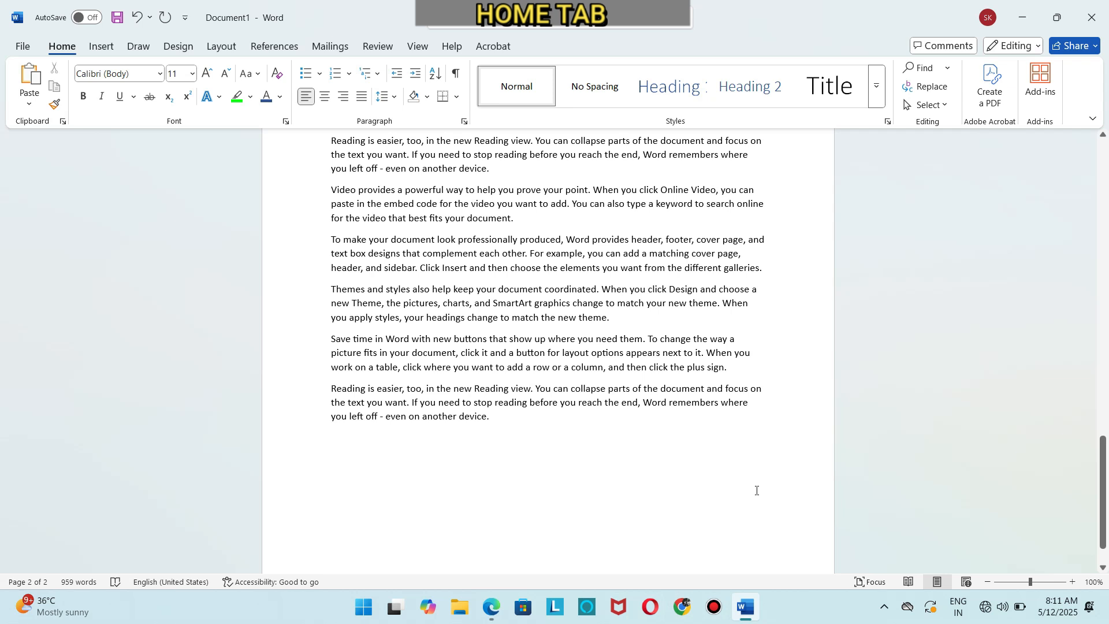
pyautogui.click(501, 428)
pyautogui.press('Return')
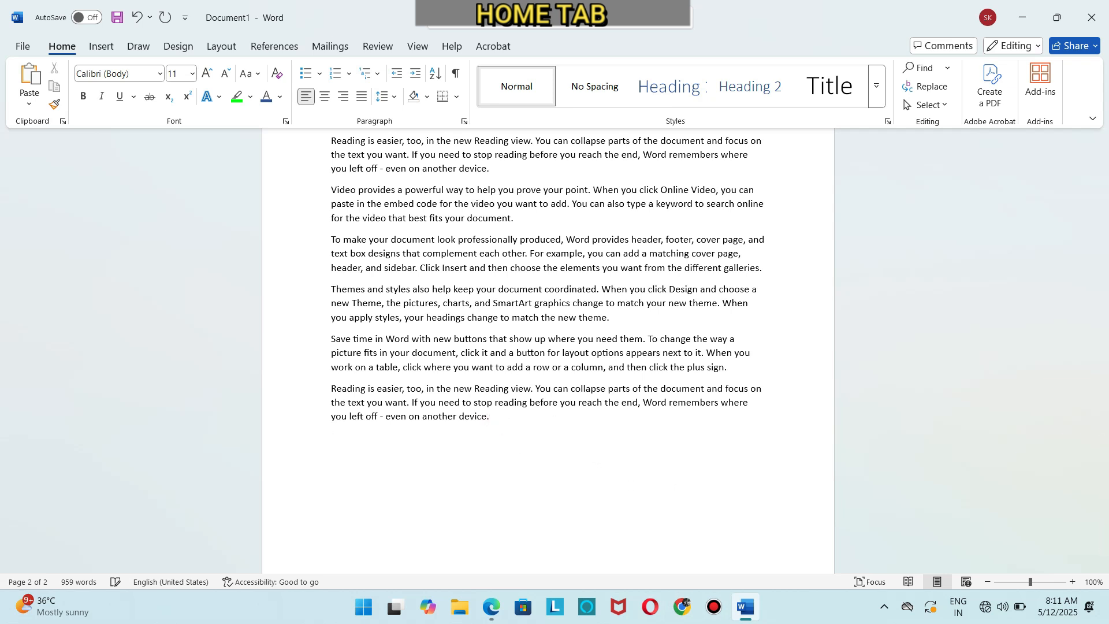
pyautogui.click(321, 73)
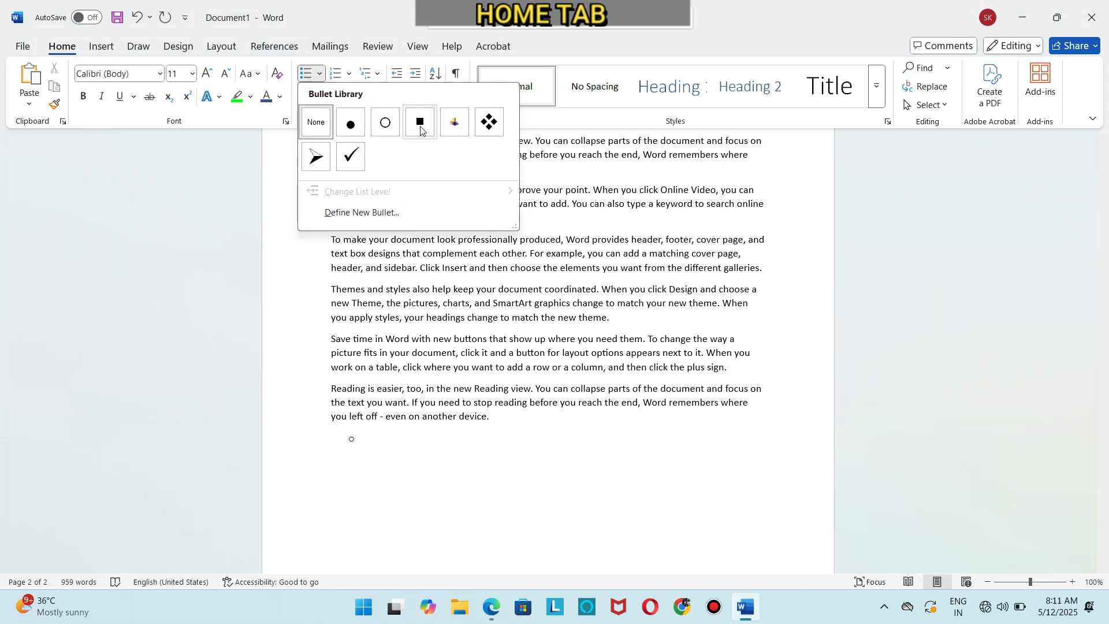
pyautogui.click(316, 157)
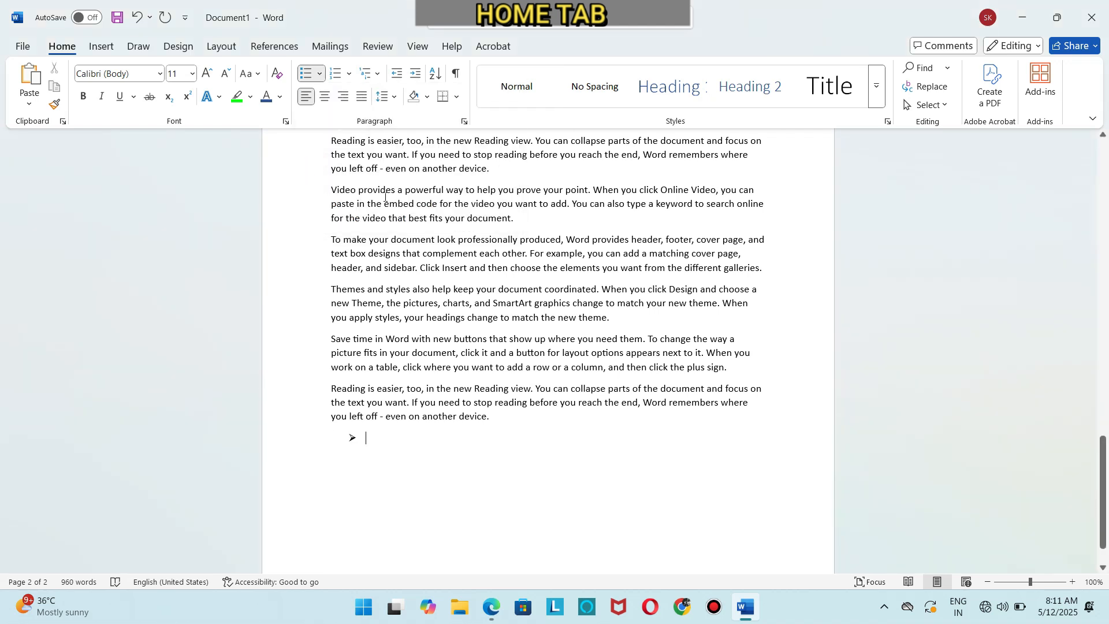
# Enter the bullet items HHHHHHHHHHHHHHH, HHHHHHHHHHHHHH and JHHHHHHHHHHHHHH, and end the bulleted list.
pyautogui.write('HHHHHHHHHHHHHHH')
pyautogui.press('Return')
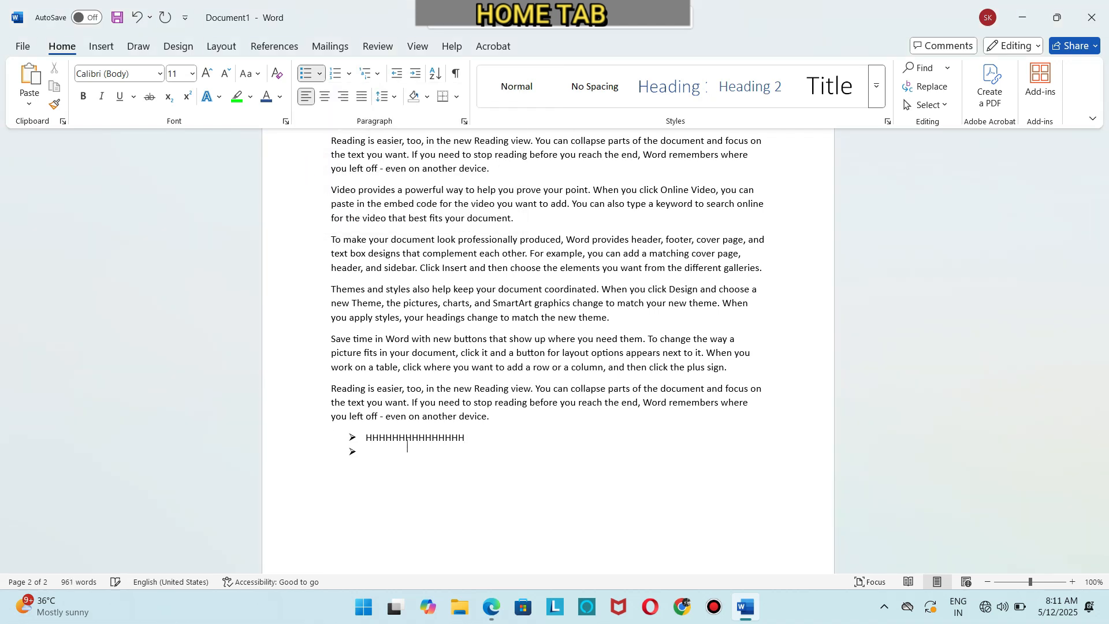
pyautogui.write('HHHHHHHHHHHHHH')
pyautogui.press('Return')
pyautogui.write('JHHHHHHHHHHHHHH')
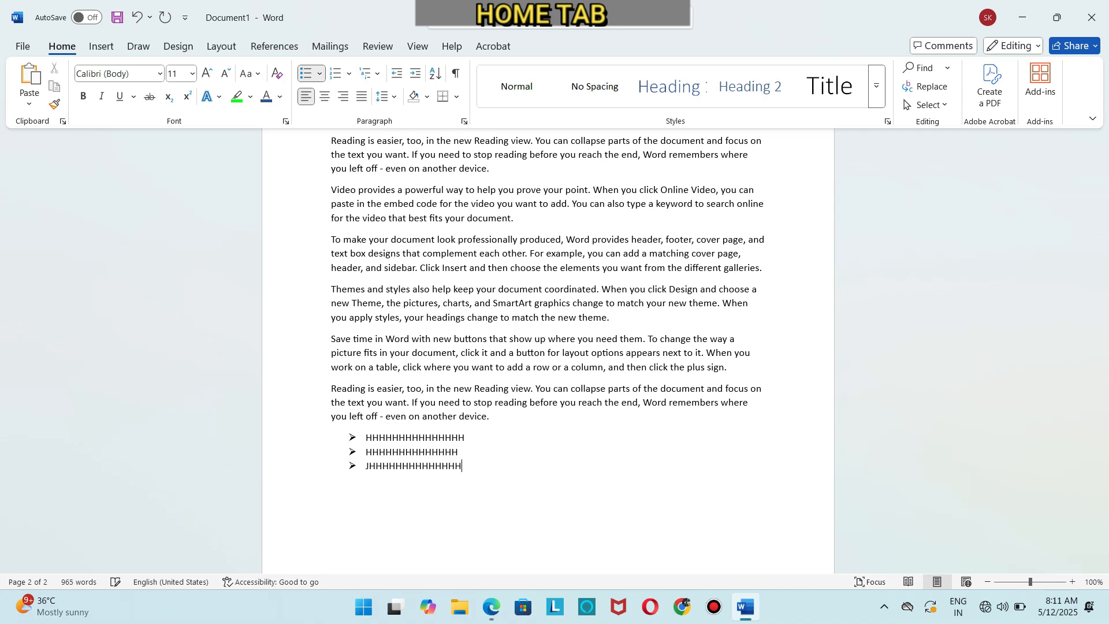
pyautogui.press('BackSpace')
pyautogui.press('BackSpace')
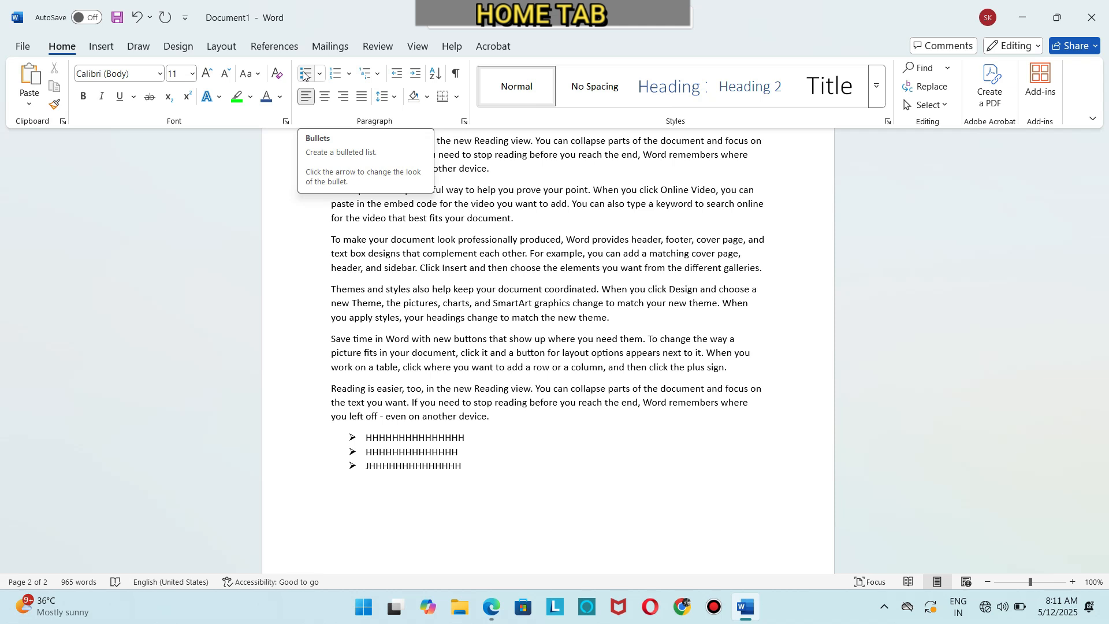
# Add a numbered list below the bullets with items JJJJJJJJJJJJ, JJJJJJJJJJJJJ, JJJJJJJJJJJJ and JJJJJK, and insert a page break after it.
pyautogui.click(338, 77)
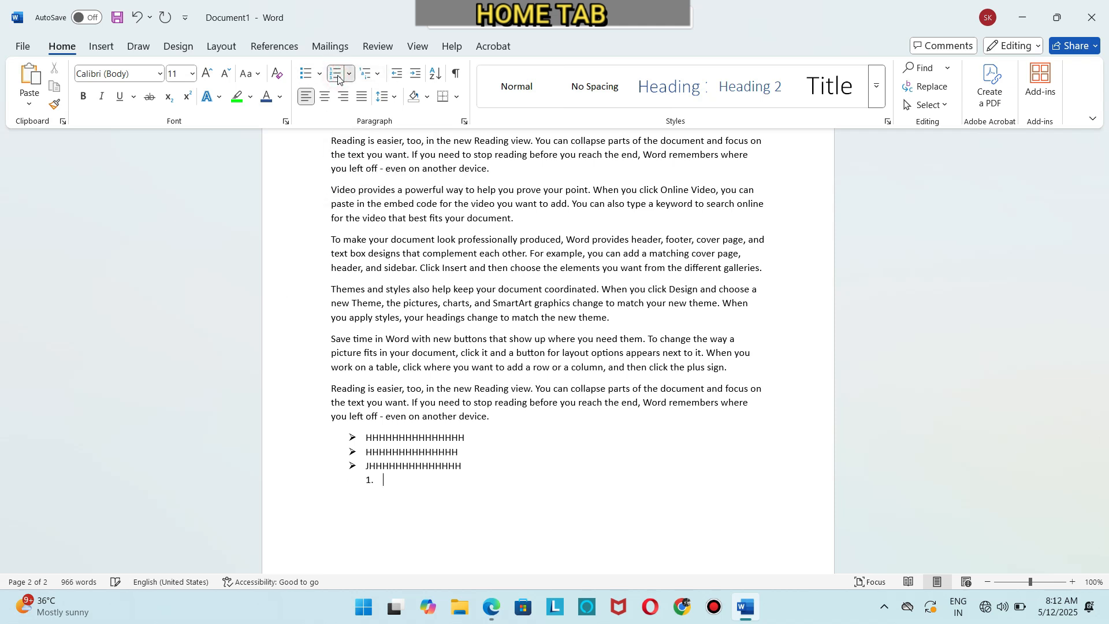
pyautogui.write('JJJJJJJJJJJJ')
pyautogui.press('Return')
pyautogui.write('JJJJJJJJJJJJJ')
pyautogui.press('Return')
pyautogui.write('JJ')
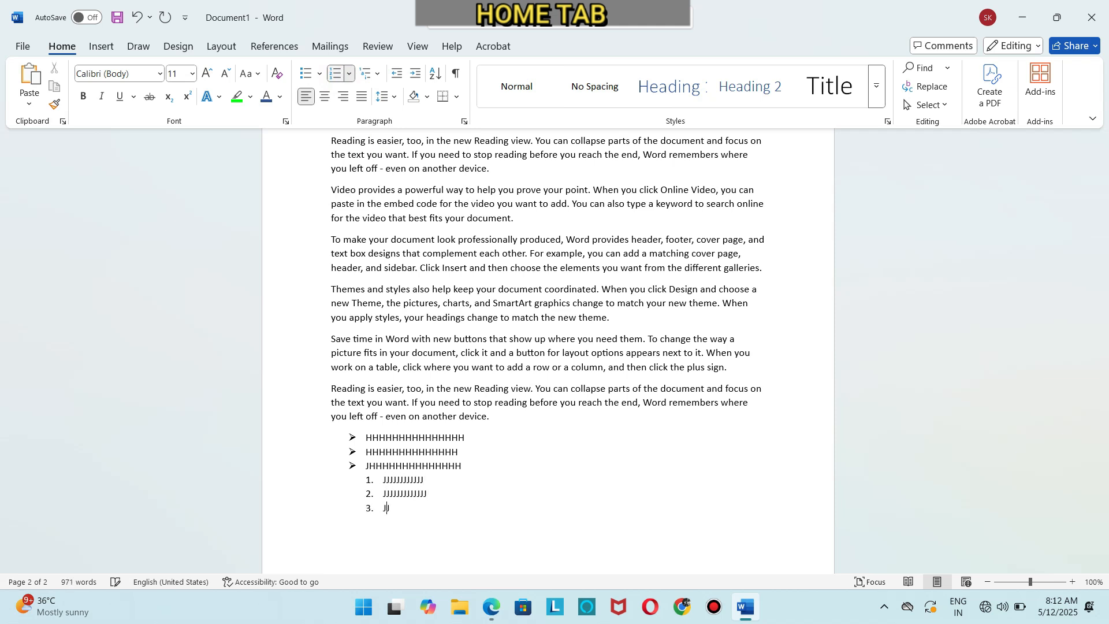
pyautogui.write('JJJJJJJJJJ')
pyautogui.press('Return')
pyautogui.write('JJJJK')
pyautogui.hotkey('ctrl', 'Return')
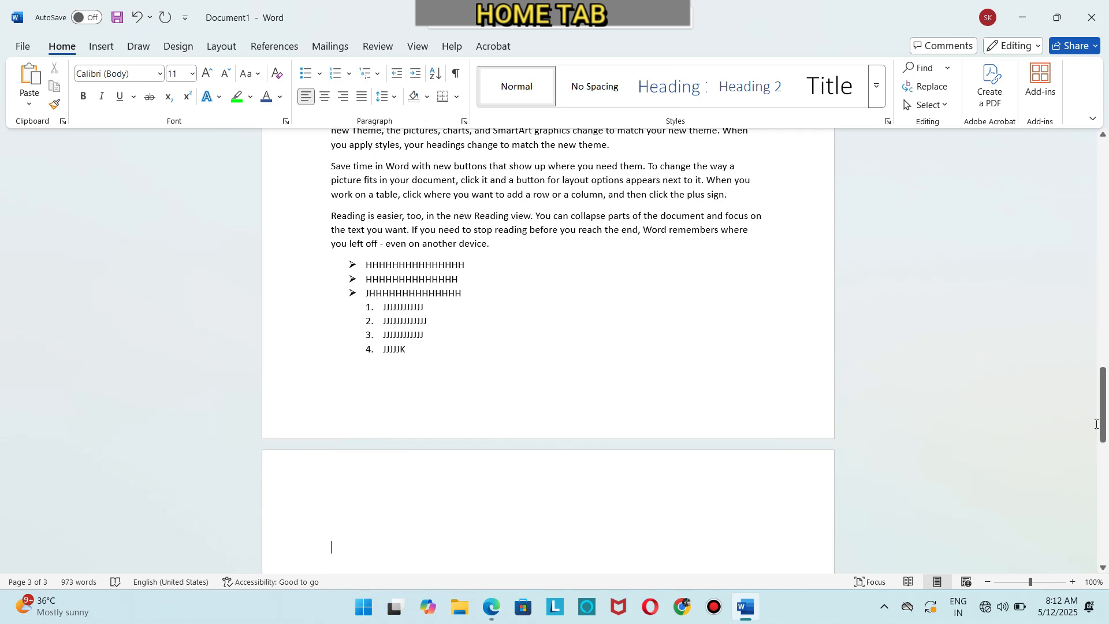
# Try 1.0 line spacing on the small-text "Themes and styles" paragraph on the first page, and set its line spacing to 1.5.
pyautogui.moveTo(1103, 412); pyautogui.dragTo(1103, 189)
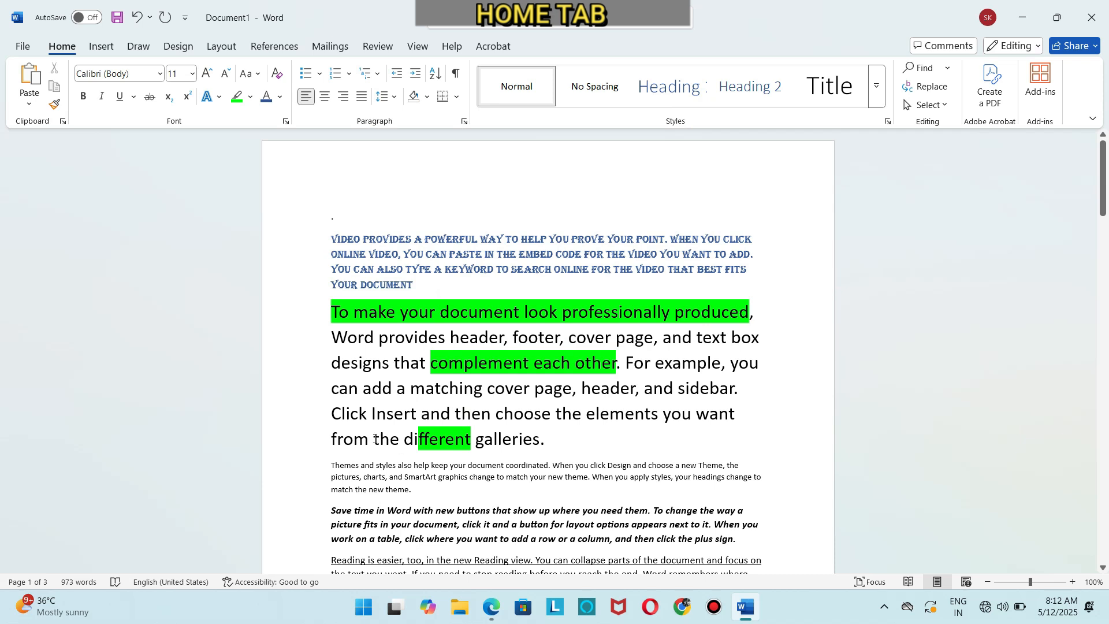
pyautogui.moveTo(332, 469); pyautogui.dragTo(400, 494)
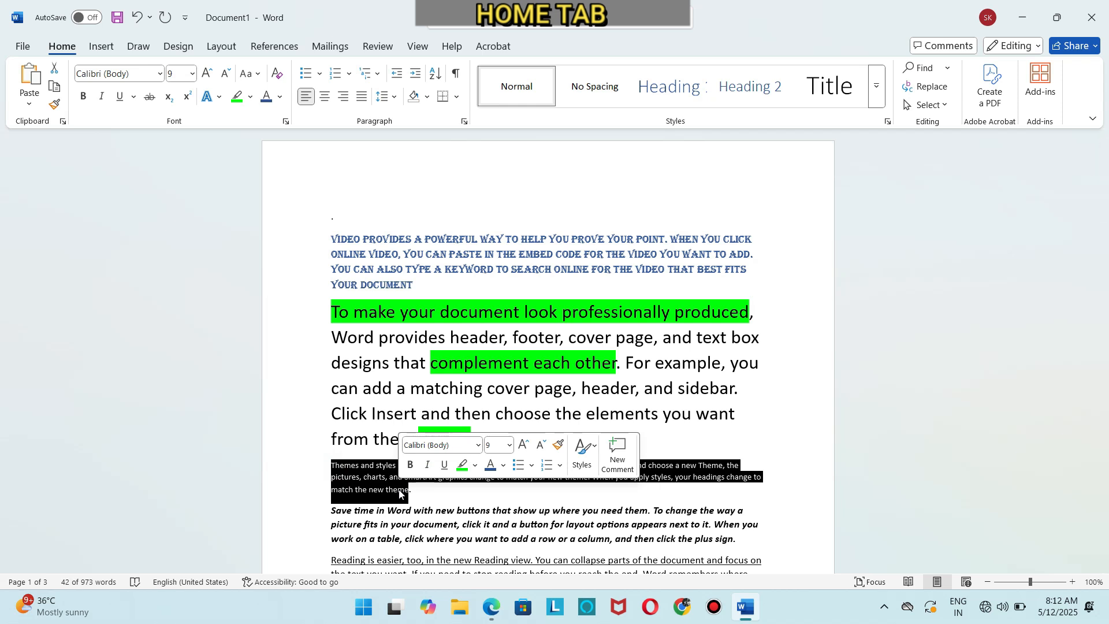
pyautogui.click(396, 99)
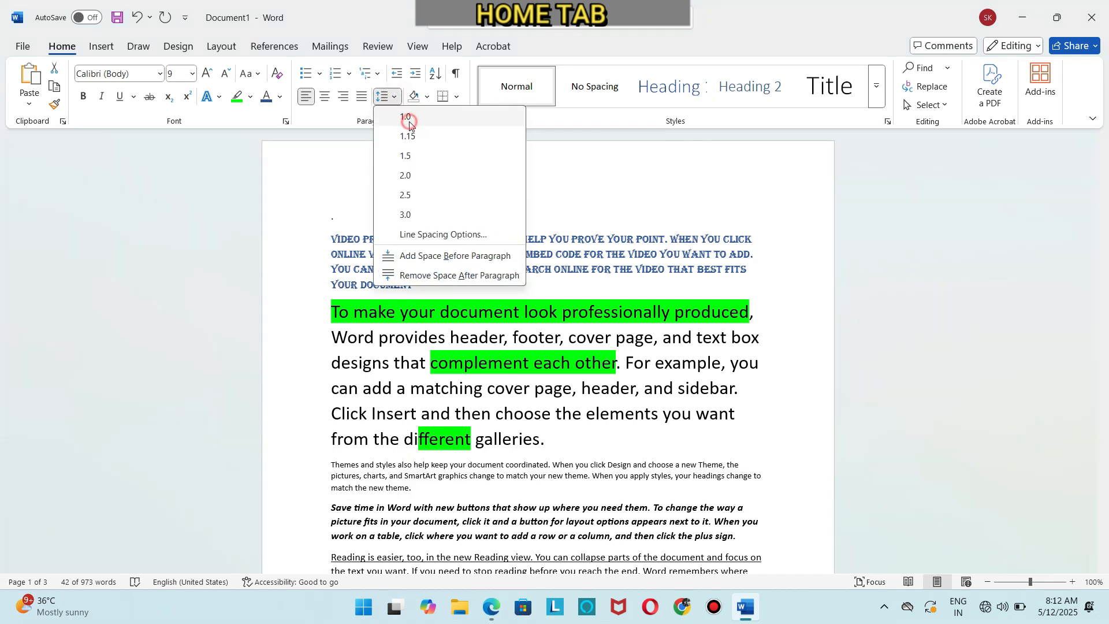
pyautogui.click(405, 116)
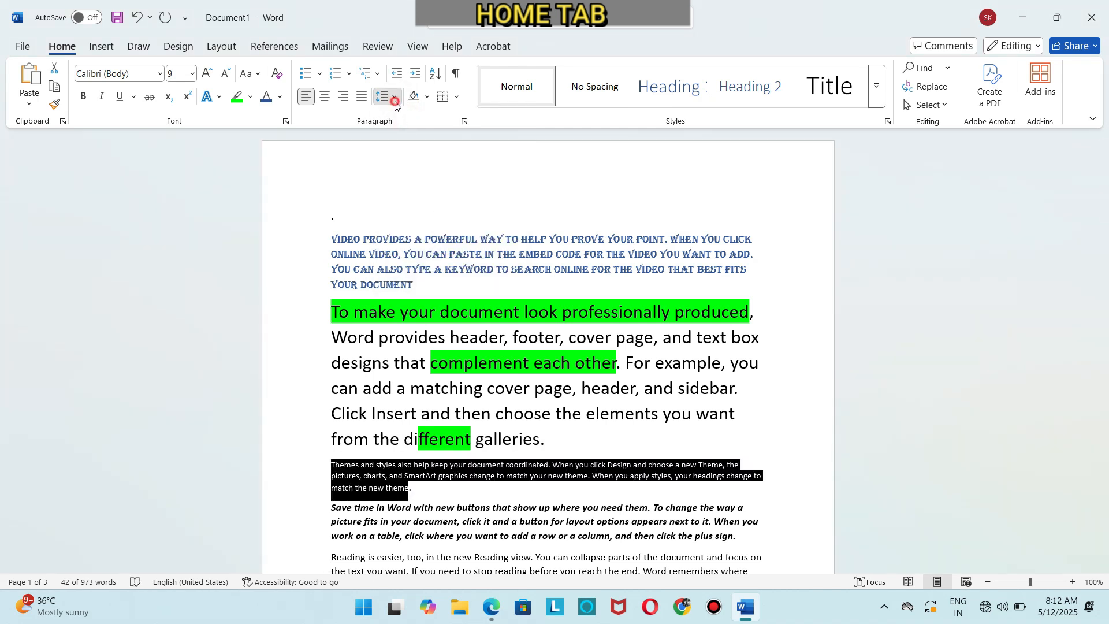
pyautogui.click(395, 98)
pyautogui.click(405, 156)
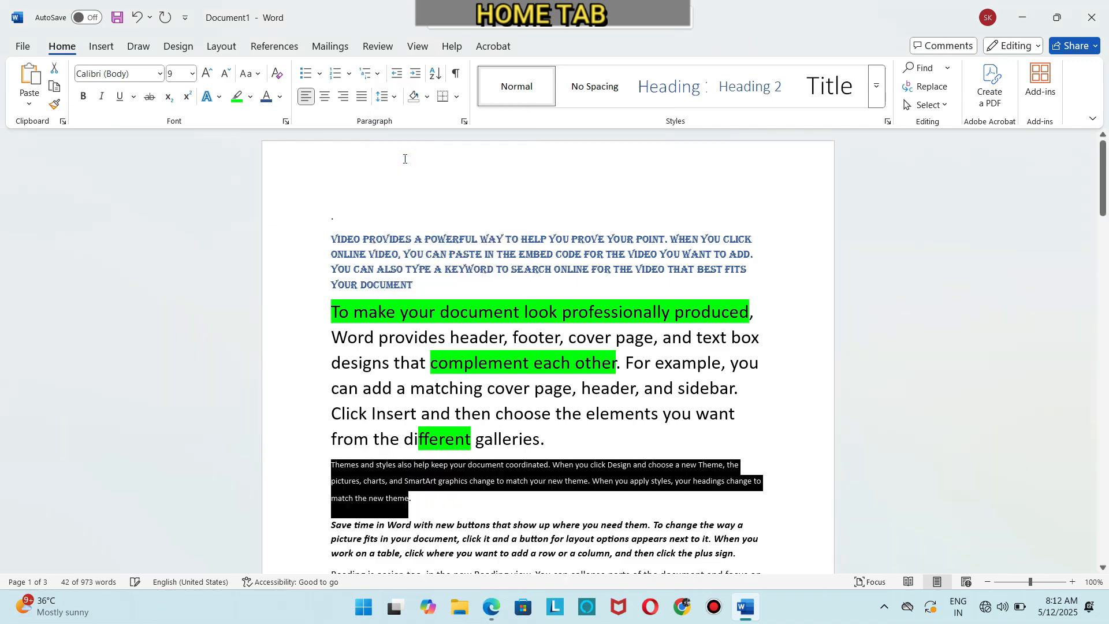
pyautogui.click(443, 500)
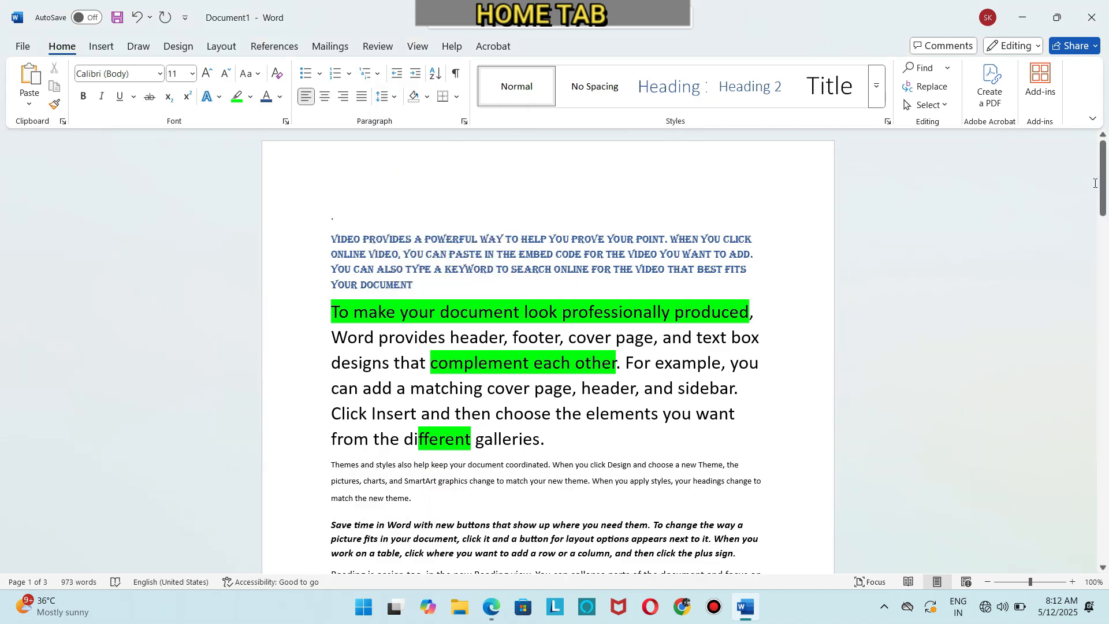
# Remove the space after the small-text "Themes and styles" paragraph on the first page.
pyautogui.moveTo(1102, 183); pyautogui.dragTo(1102, 233)
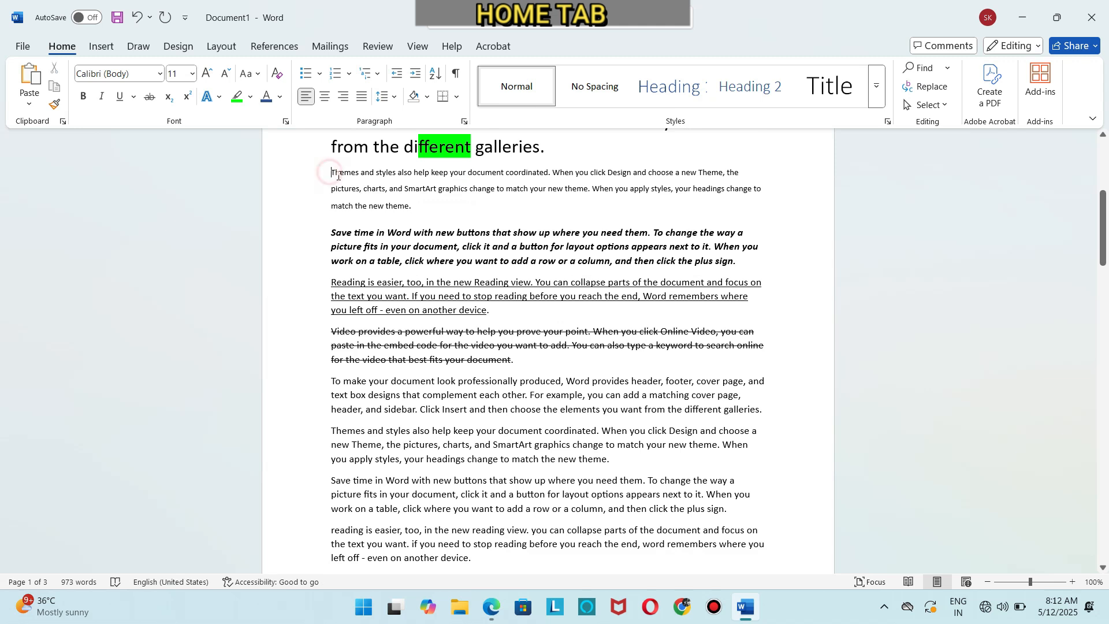
pyautogui.moveTo(329, 173); pyautogui.dragTo(403, 206)
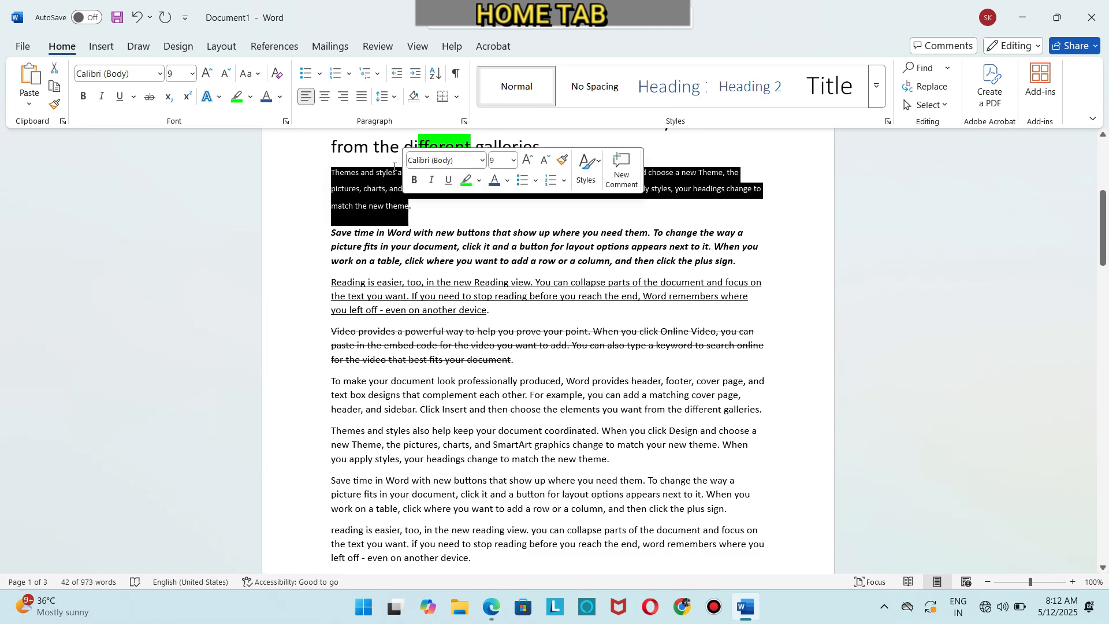
pyautogui.click(392, 98)
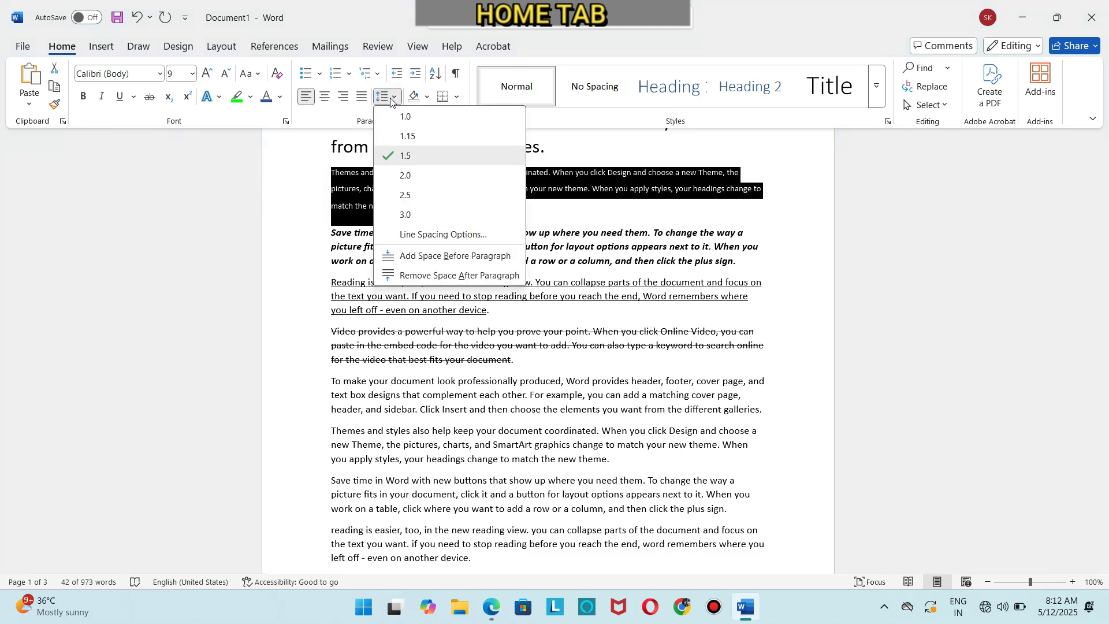
pyautogui.click(438, 277)
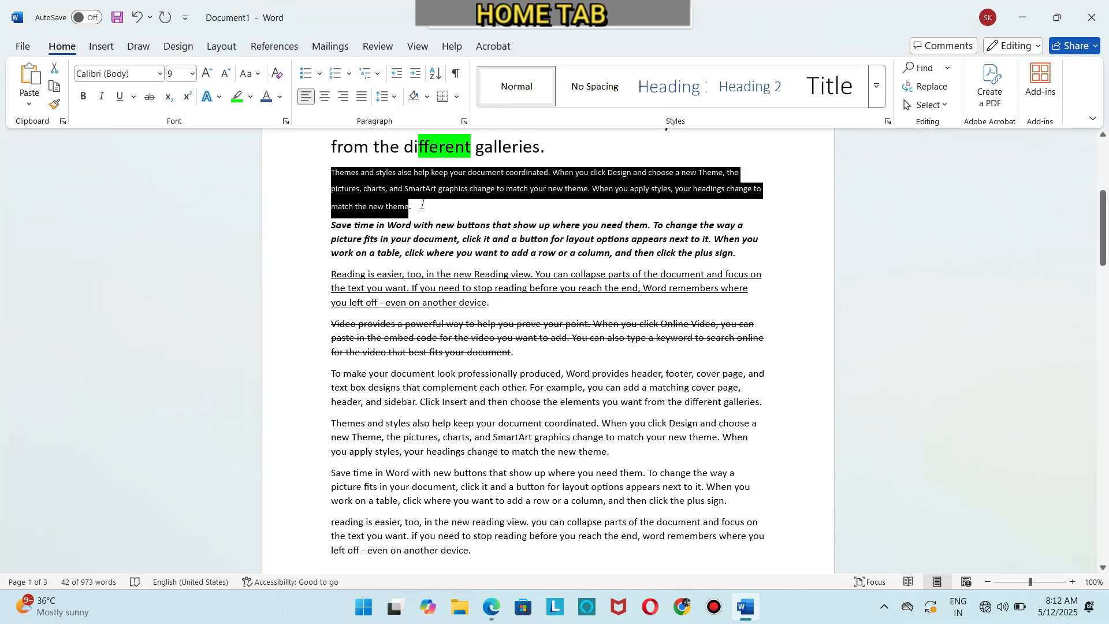
# Apply the Heading 1 style to "Video provides a powerful way" at the document's start and split it off as its own paragraph.
pyautogui.click(423, 215)
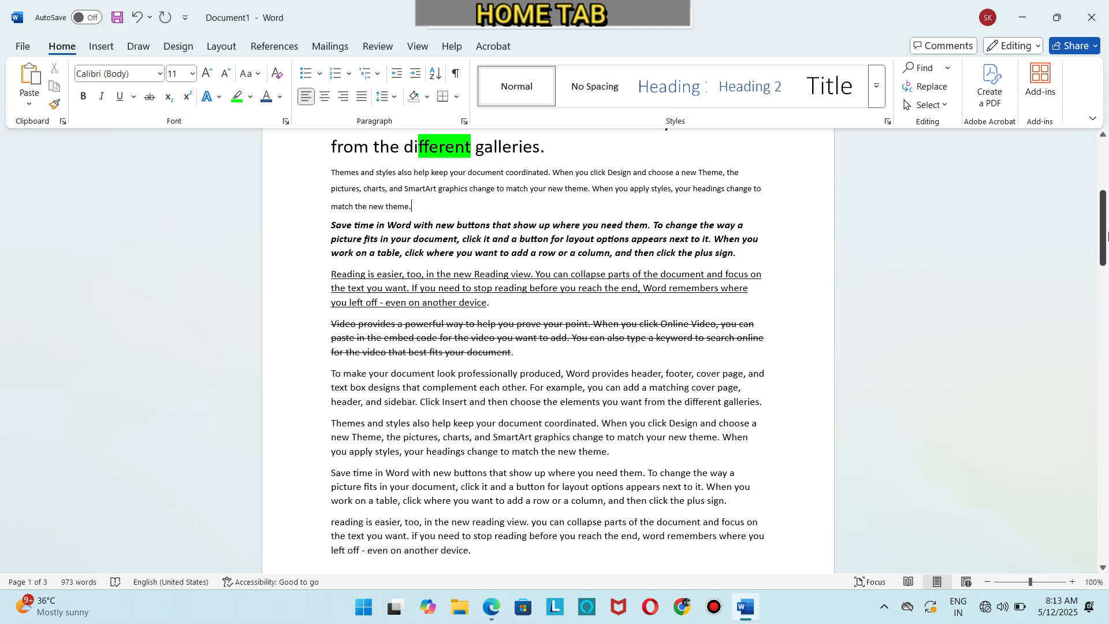
pyautogui.moveTo(1106, 237); pyautogui.dragTo(1107, 149)
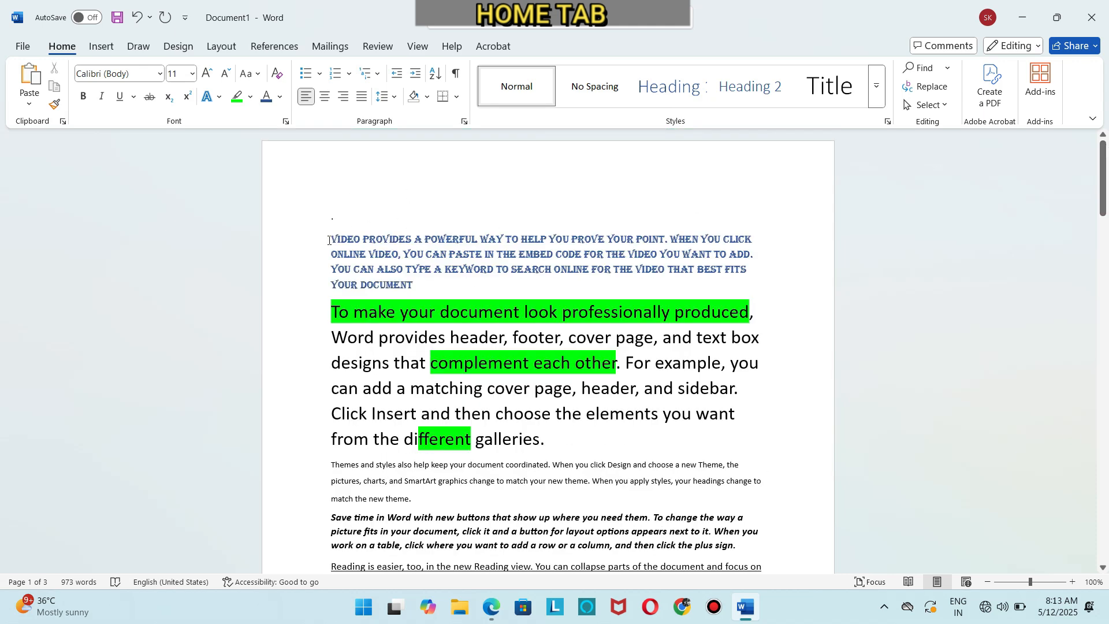
pyautogui.moveTo(329, 240); pyautogui.dragTo(505, 242)
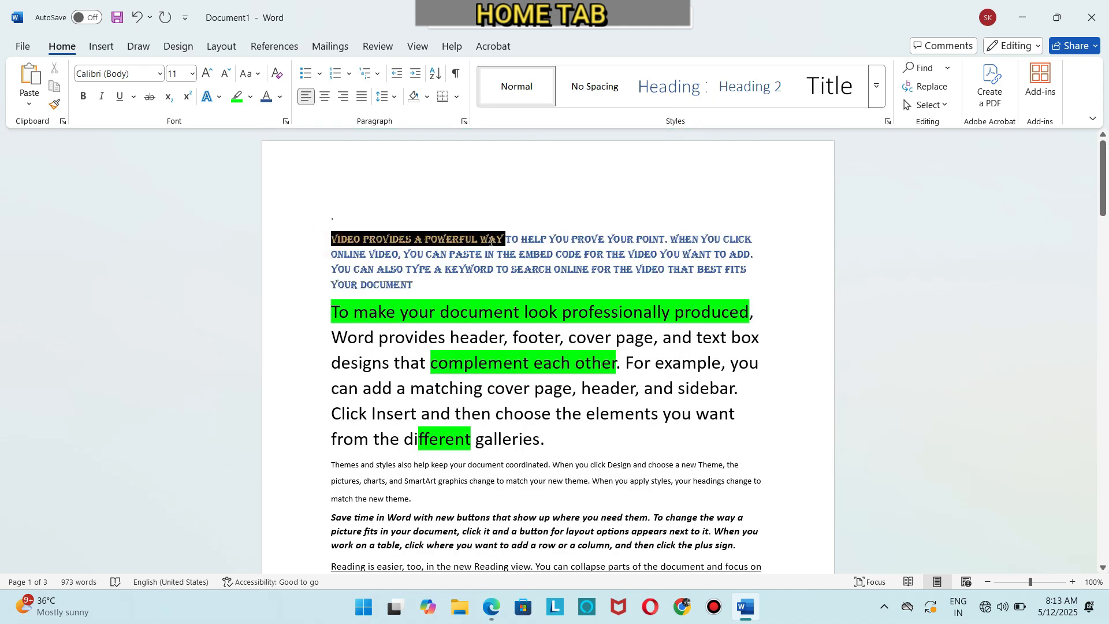
pyautogui.click(657, 88)
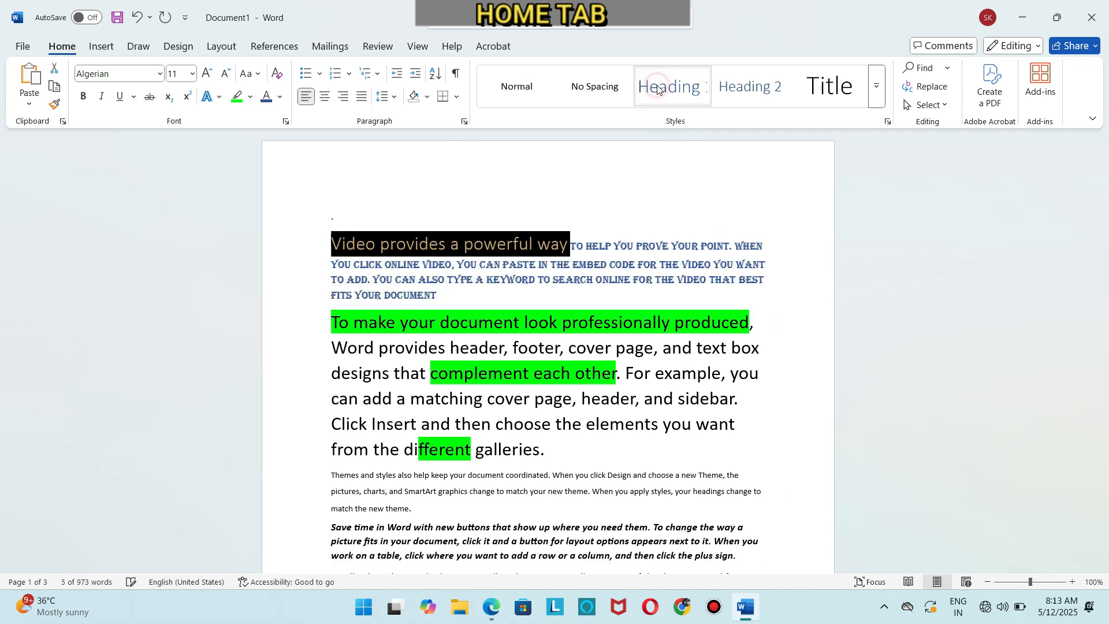
pyautogui.click(571, 247)
pyautogui.press('Return')
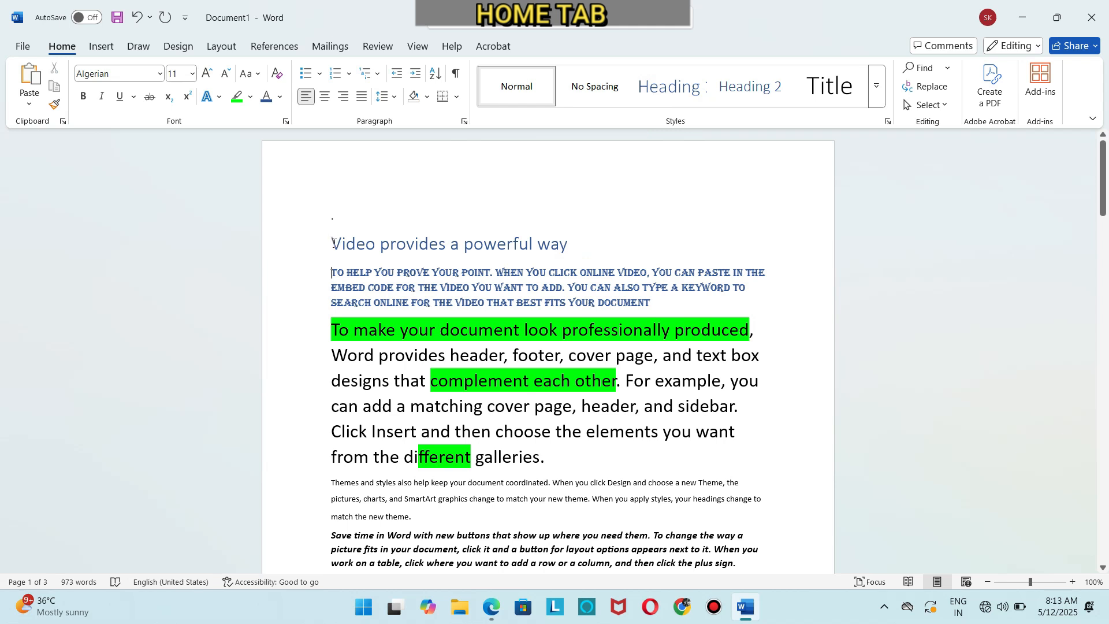
# Center the heading "Video provides a powerful way" on the first page.
pyautogui.moveTo(330, 234); pyautogui.dragTo(558, 240)
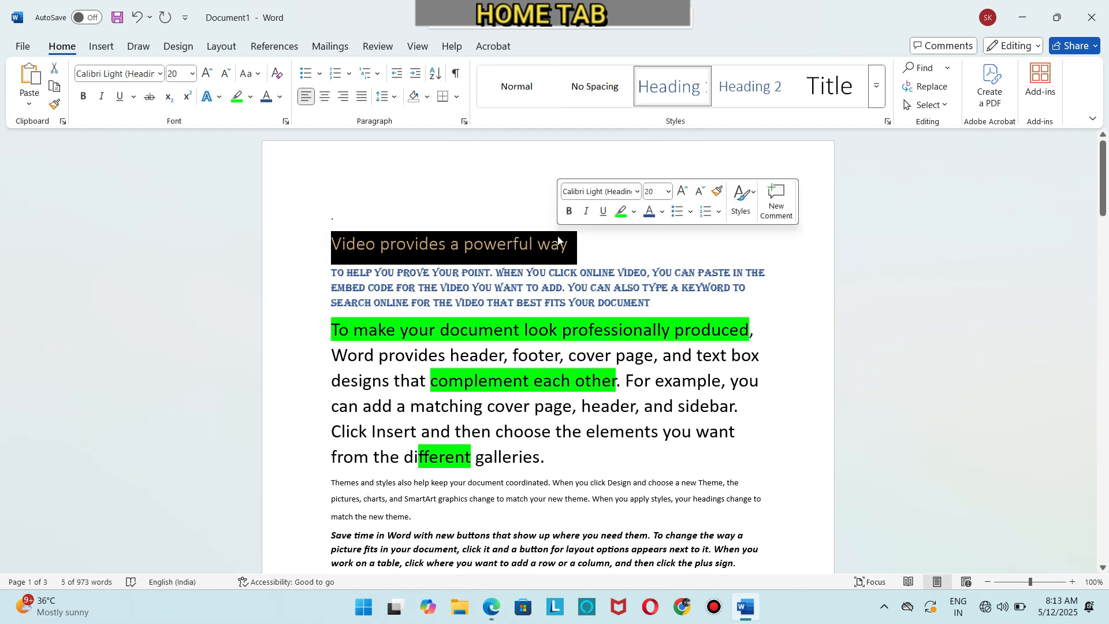
pyautogui.click(326, 97)
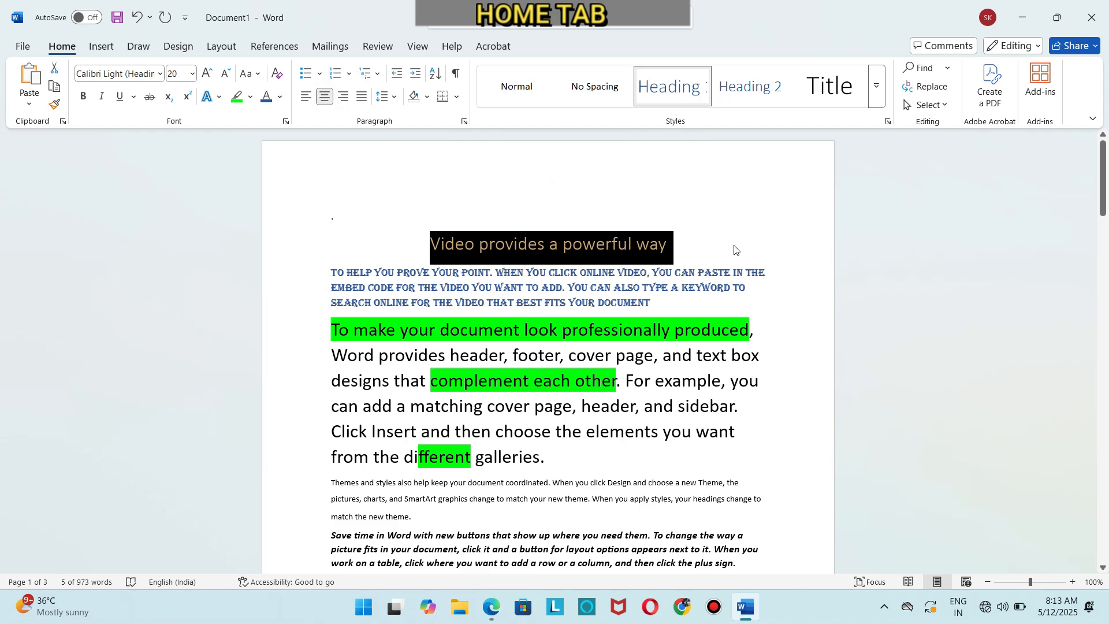
pyautogui.click(716, 251)
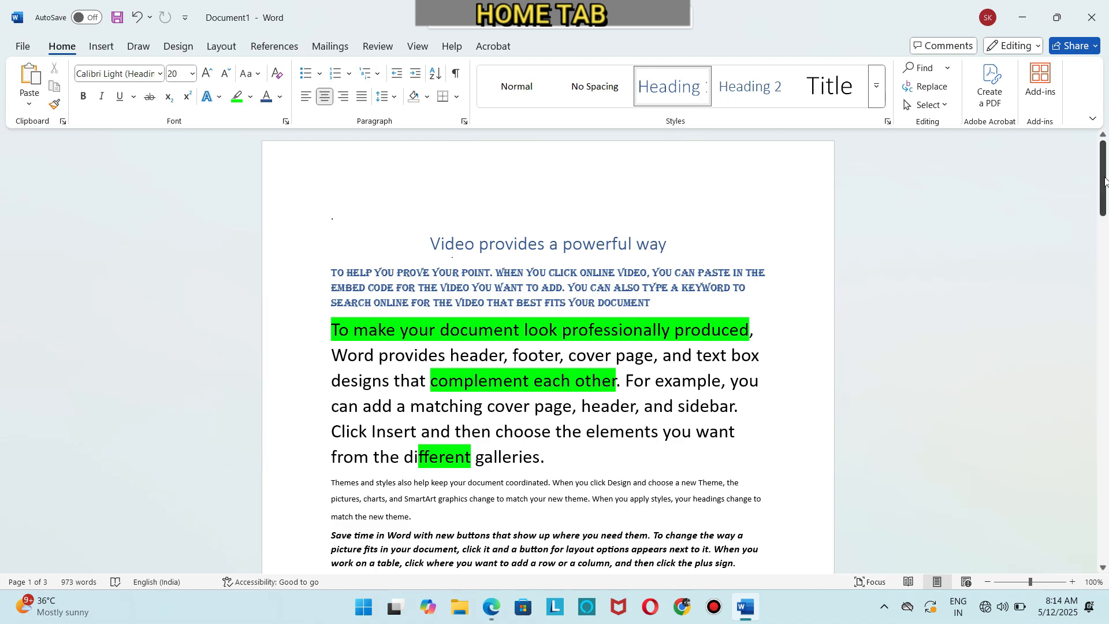
pyautogui.moveTo(1104, 181)
pyautogui.mouseDown()
pyautogui.moveTo(1105, 277)
pyautogui.moveTo(1107, 165)
pyautogui.mouseUp()
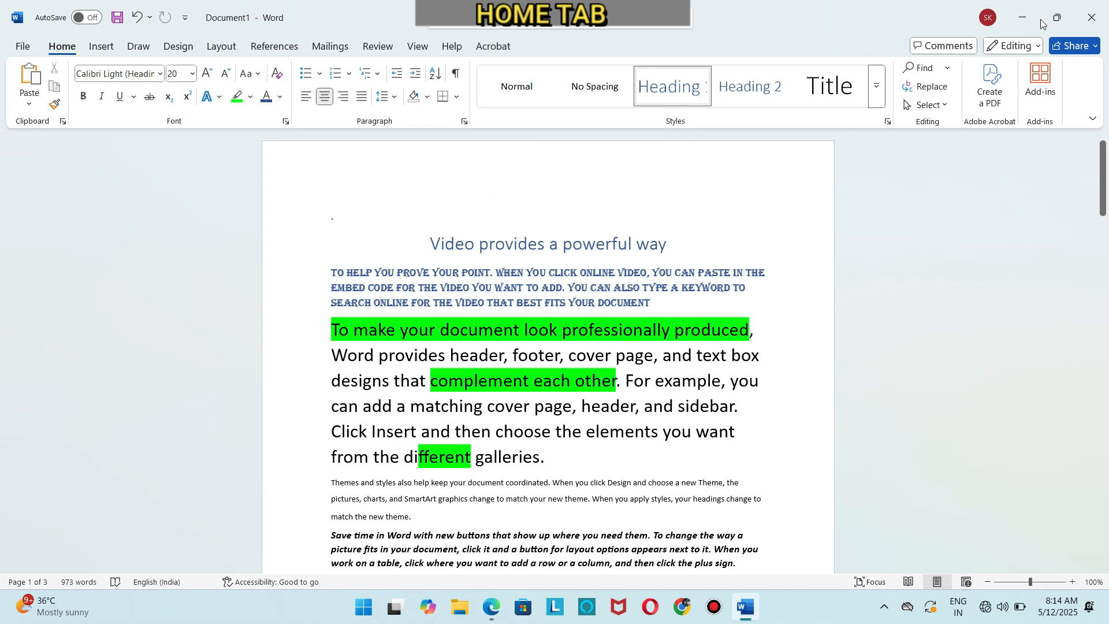
# Search the document for the word FROM and look over the highlighted matches.
pyautogui.click(924, 72)
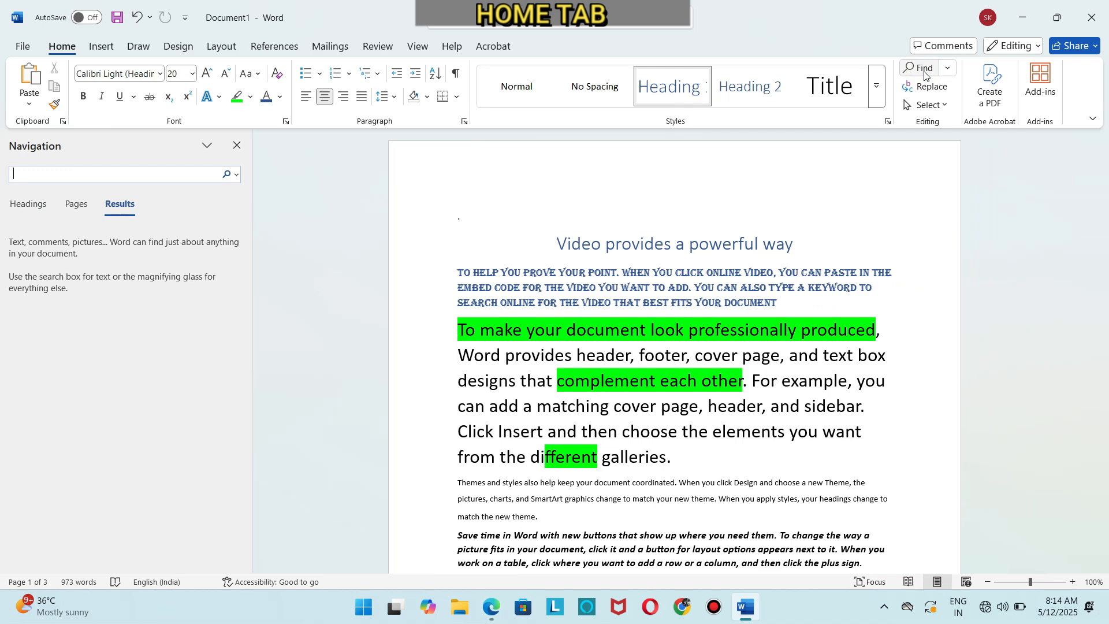
pyautogui.write('FROM')
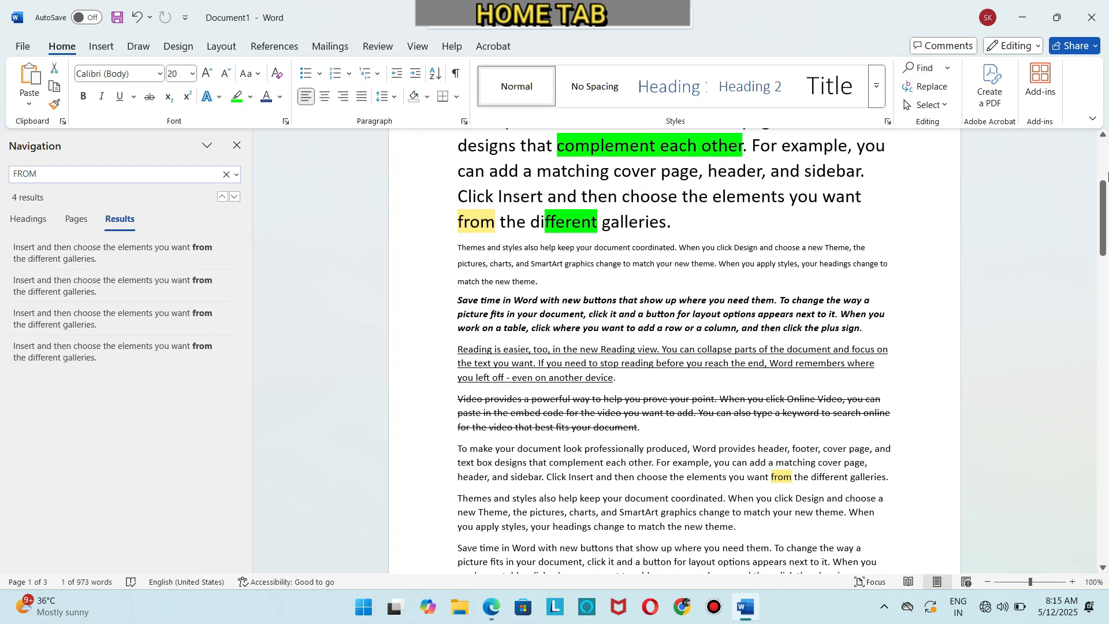
pyautogui.moveTo(1102, 200); pyautogui.dragTo(1084, 139)
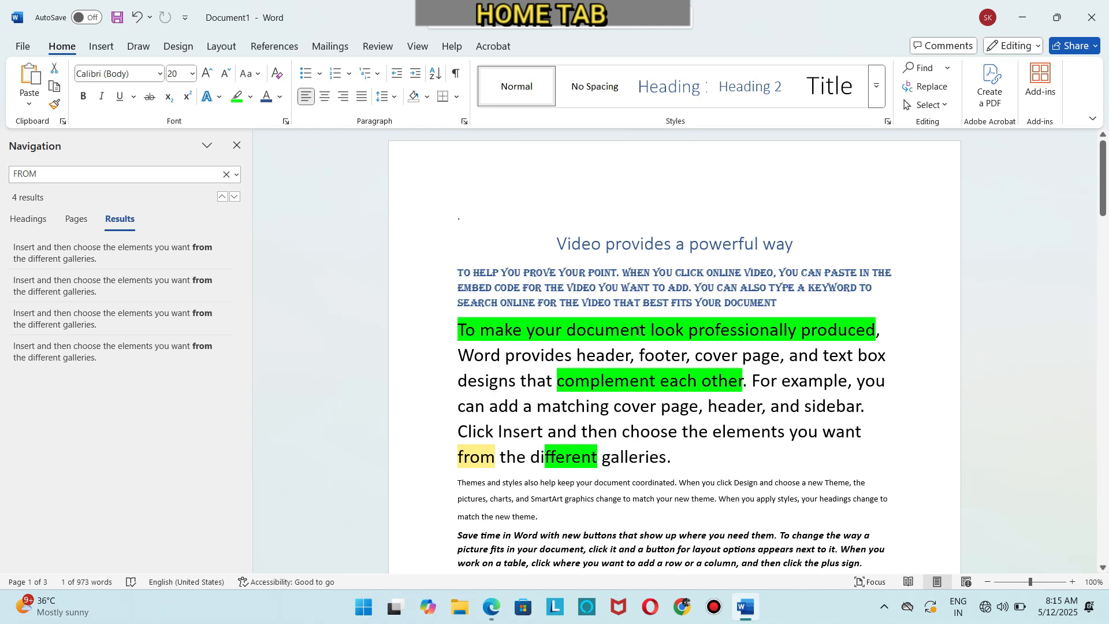
# Replace every occurrence of "from" in the document with "TO" and close the Find and Replace dialog.
pyautogui.click(938, 96)
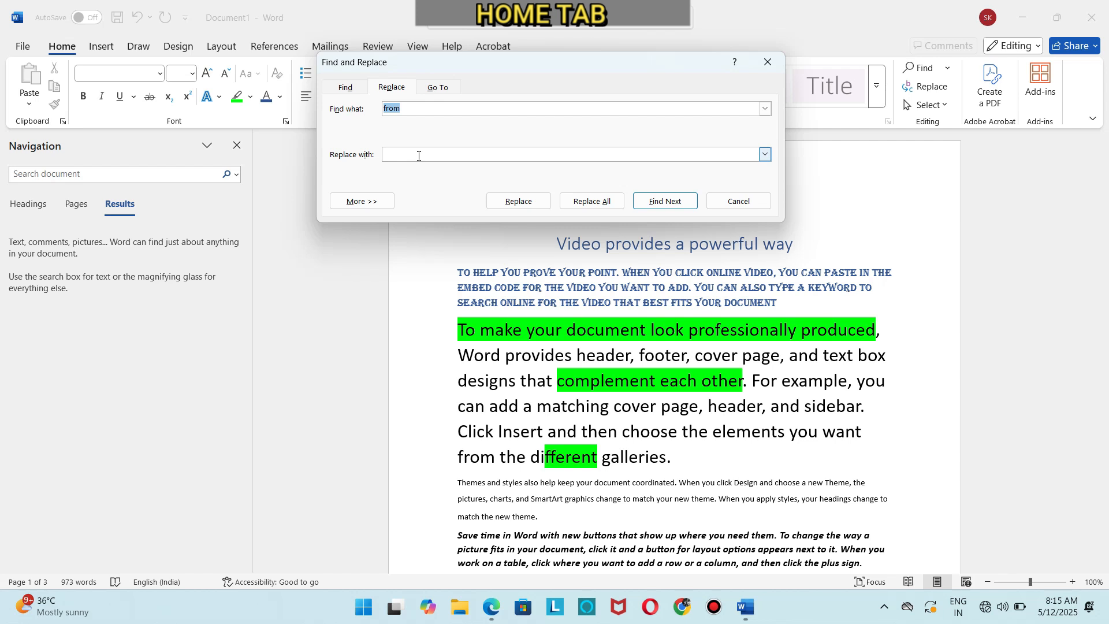
pyautogui.click(419, 155)
pyautogui.write('TO')
pyautogui.click(610, 203)
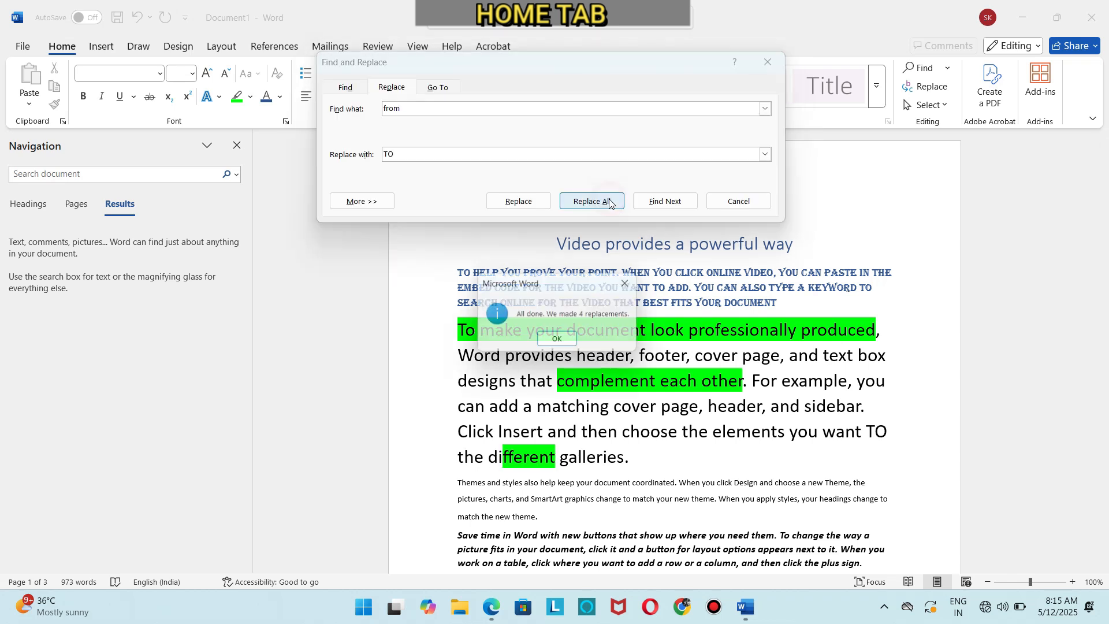
pyautogui.click(560, 342)
pyautogui.scroll(-3, 670, 307)
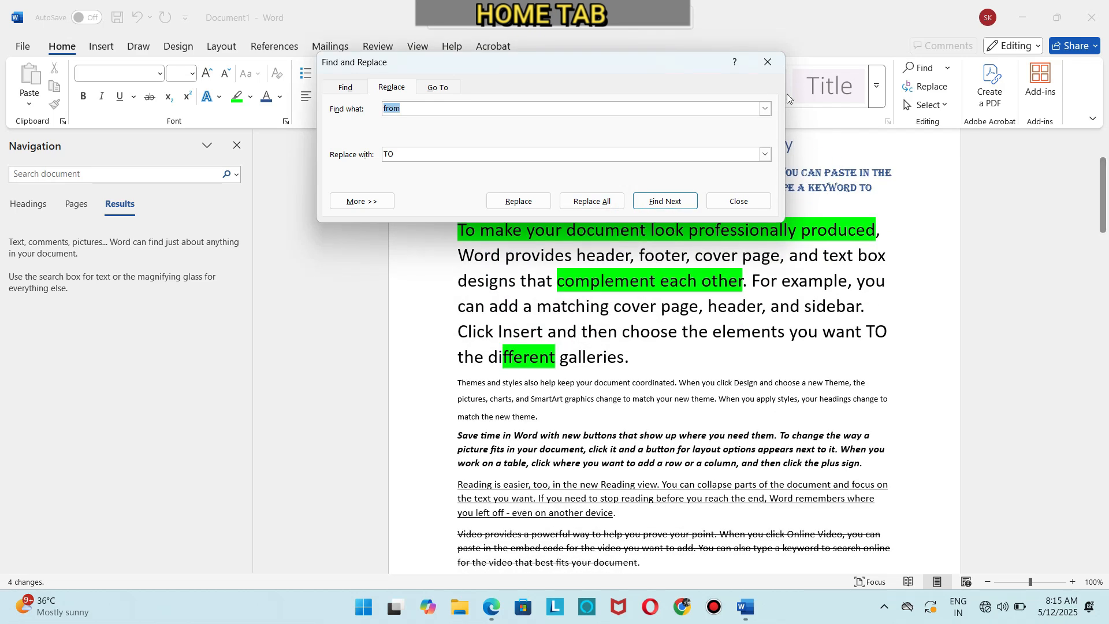
pyautogui.click(767, 61)
# Search the document for TO to check the replaced words.
pyautogui.click(72, 175)
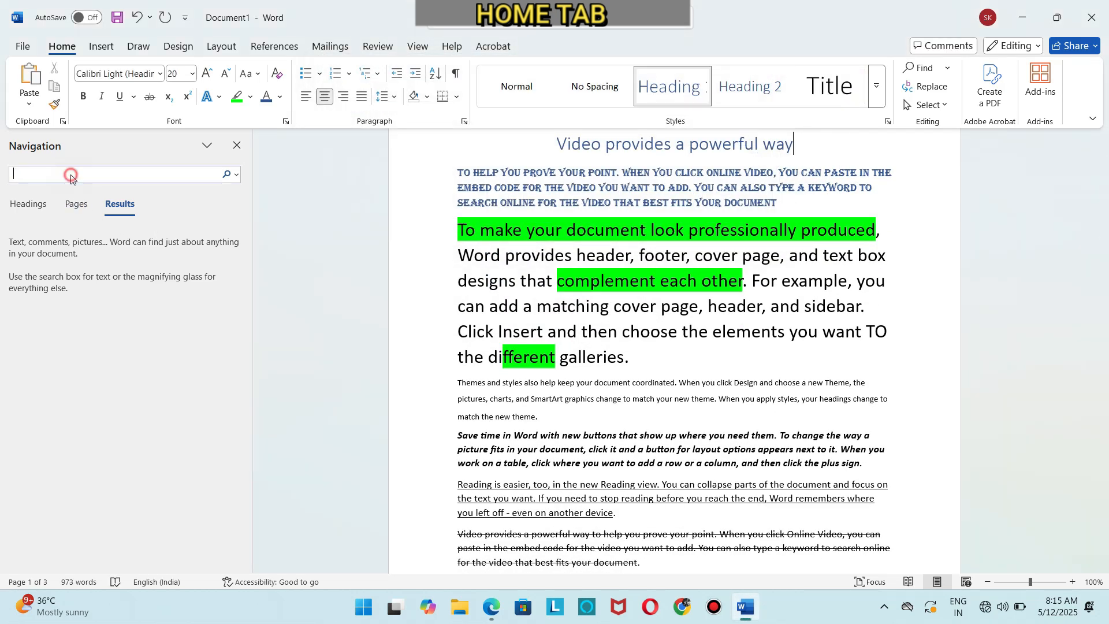
pyautogui.write('T')
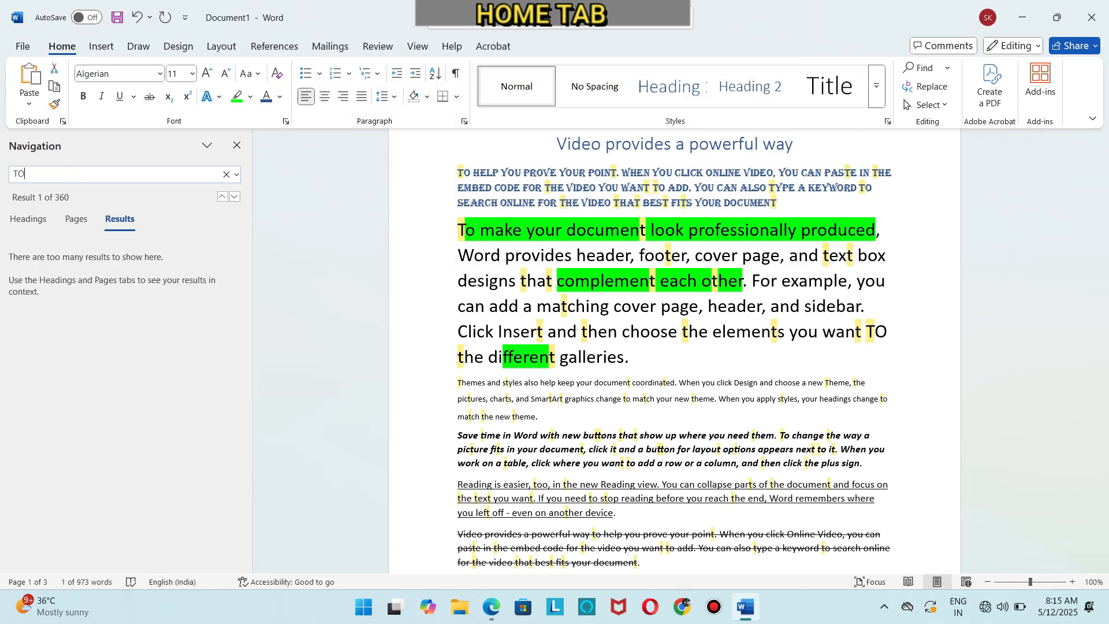
pyautogui.write('O')
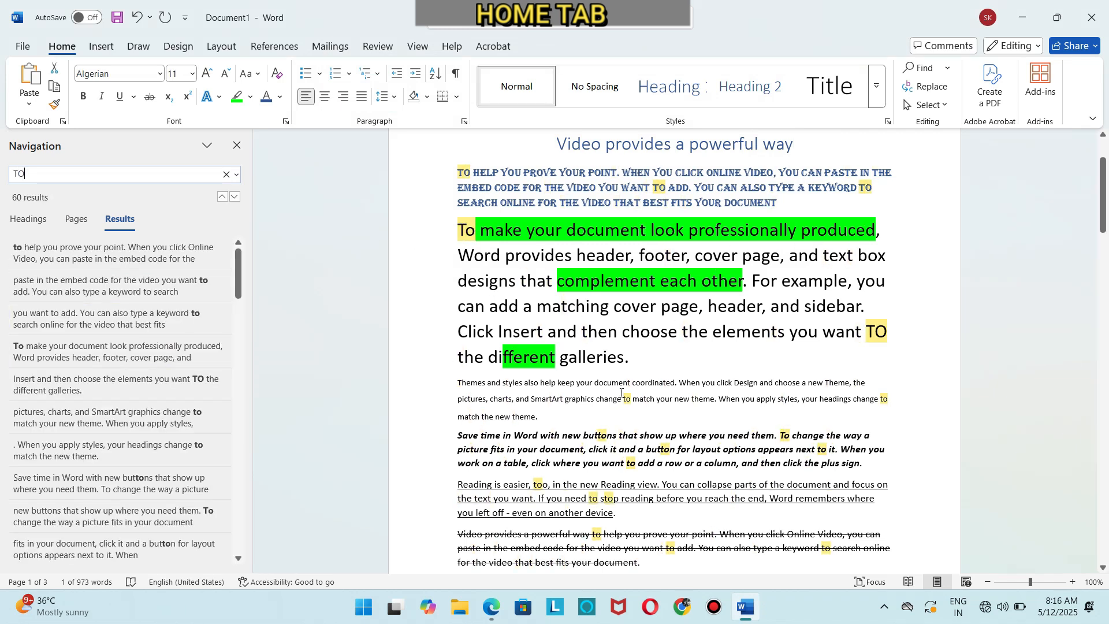
# Search the document for FROM to check for leftover occurrences, and close the search pane.
pyautogui.click(135, 178)
pyautogui.press('BackSpace')
pyautogui.press('BackSpace')
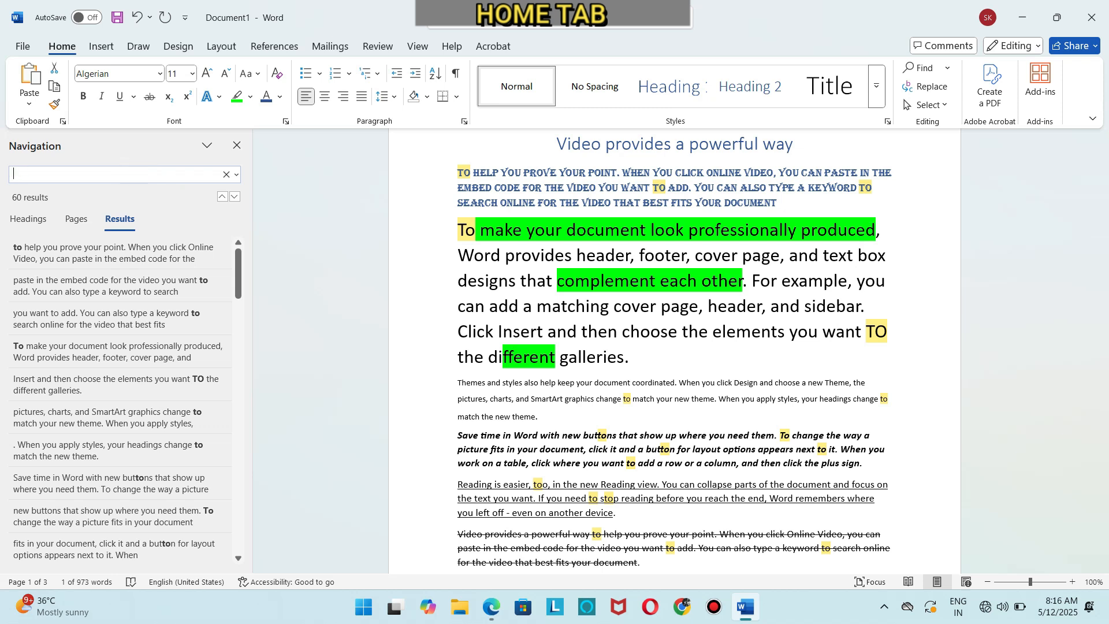
pyautogui.write('FROM')
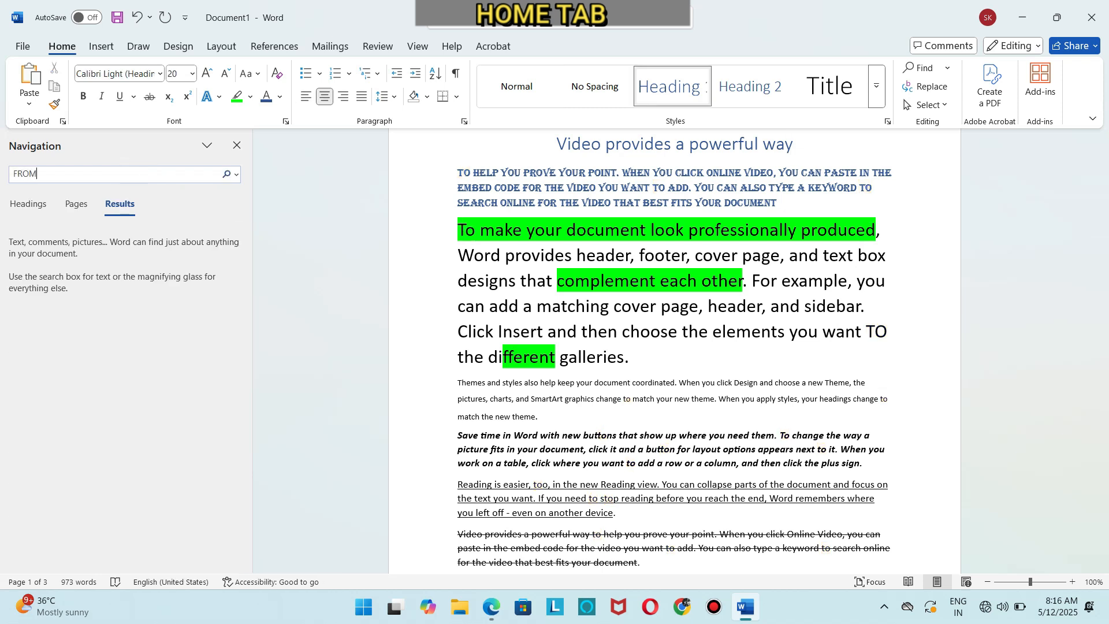
pyautogui.click(706, 251)
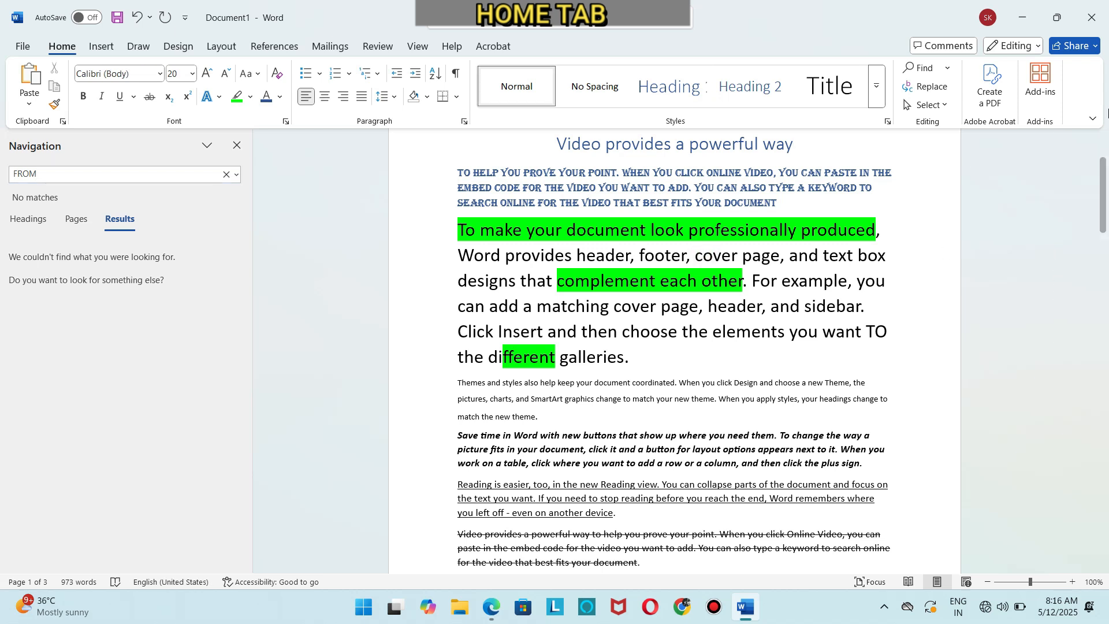
pyautogui.moveTo(1105, 169); pyautogui.dragTo(1105, 142)
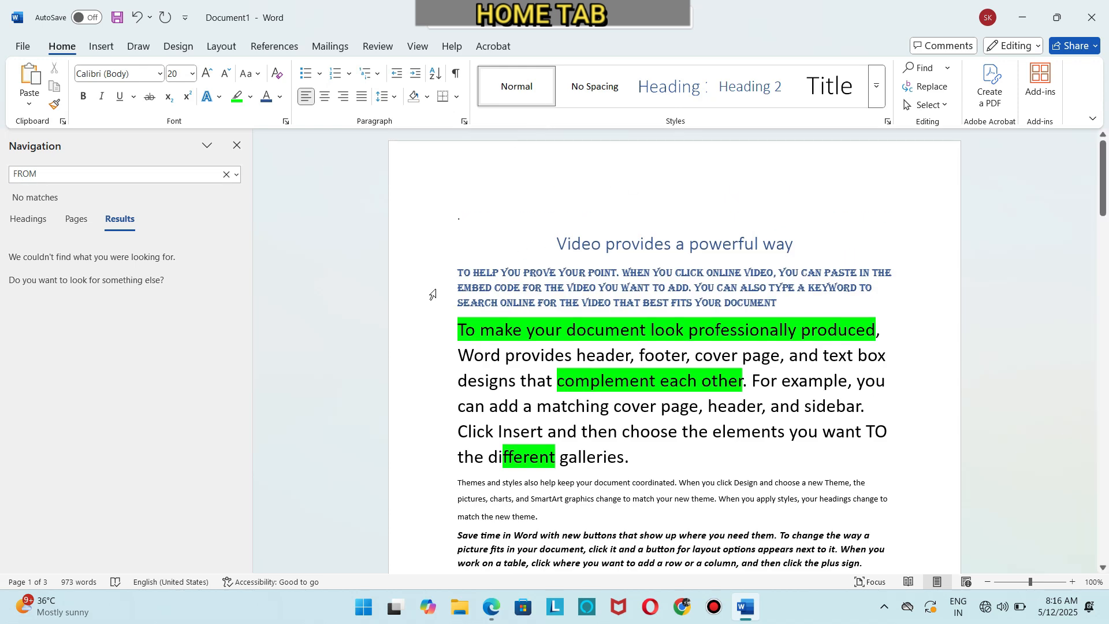
pyautogui.click(237, 146)
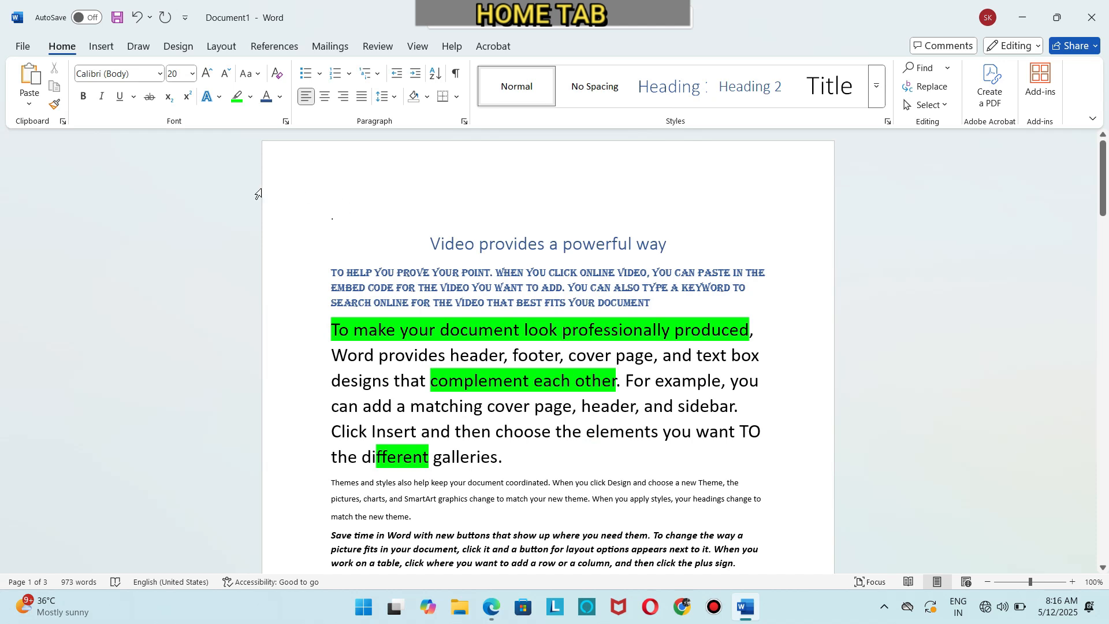
# Display the Insert commands.
pyautogui.click(98, 49)
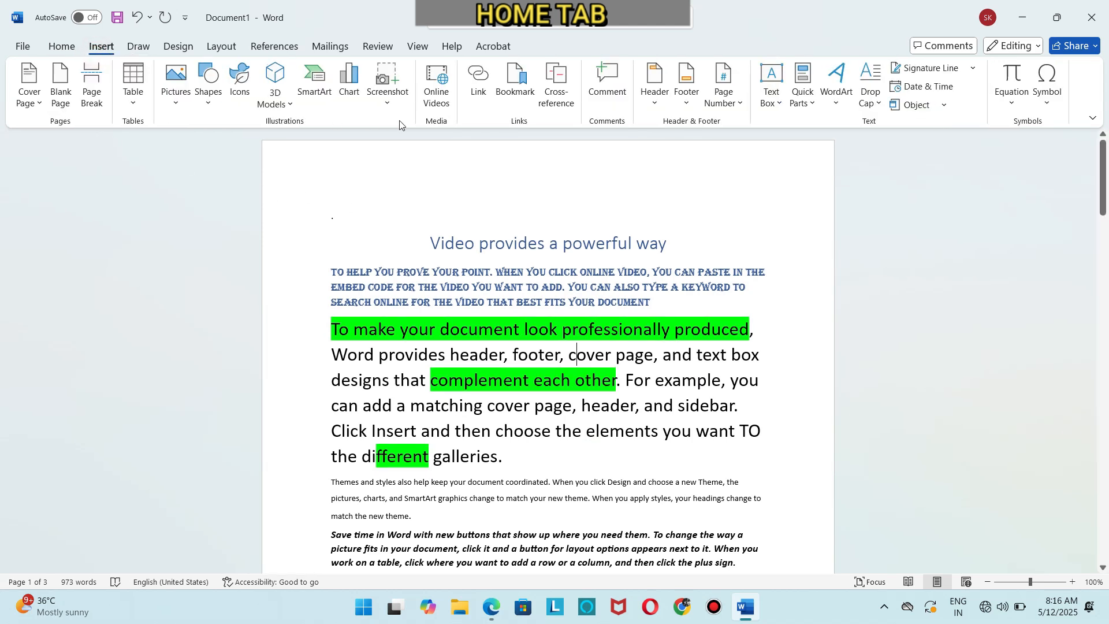